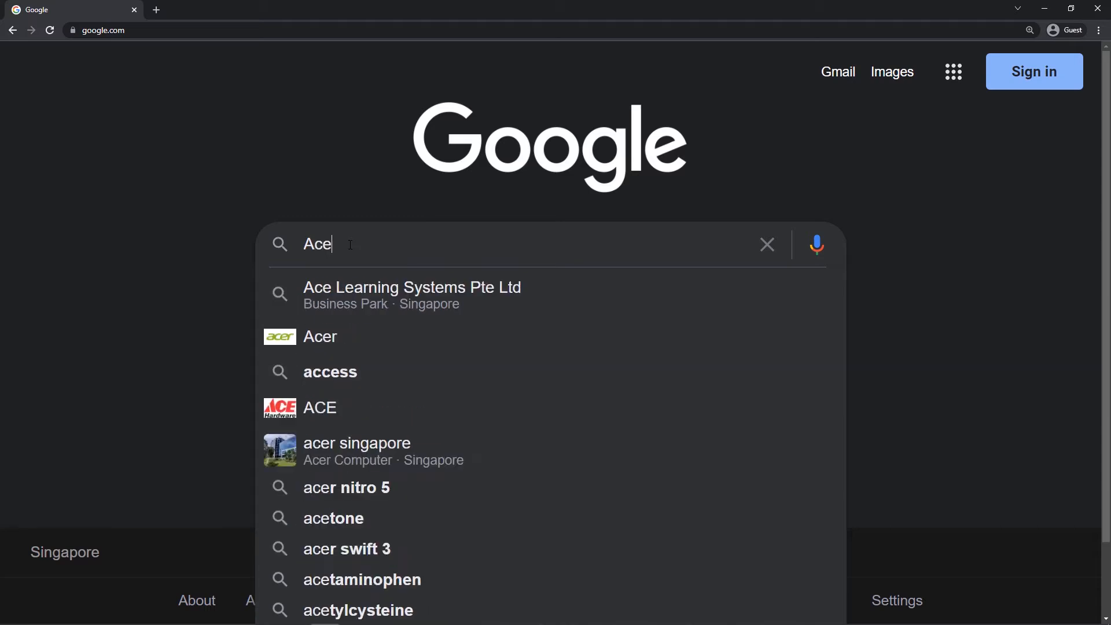
Search Google for Acemovi, open the official TunesKit AceMovi Video Editor page and get the free trial
key("Return")
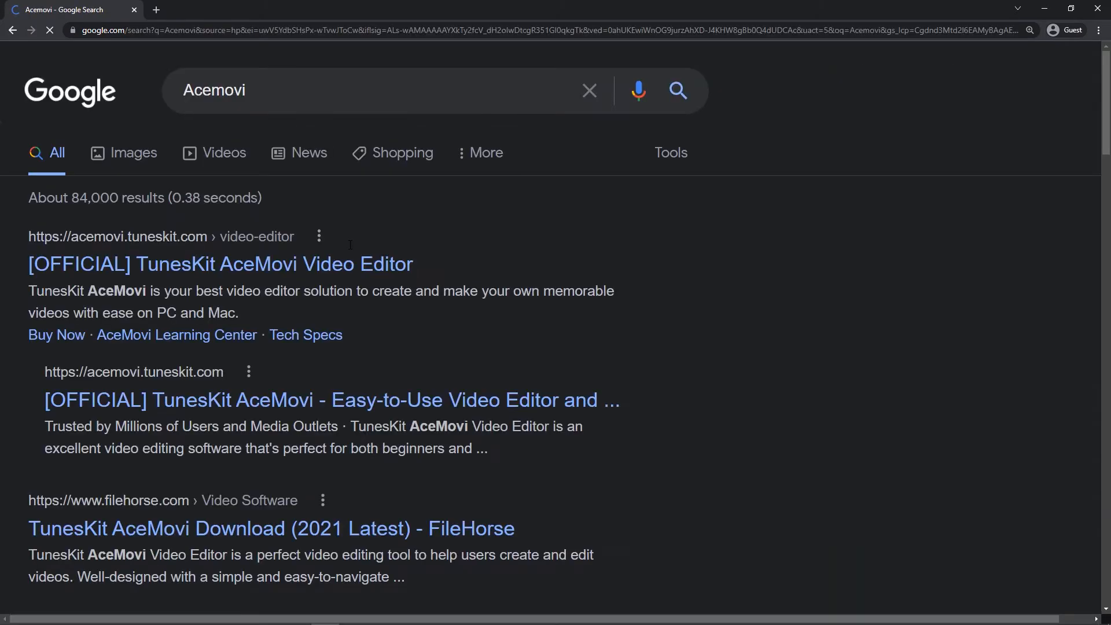
left_click(350, 267)
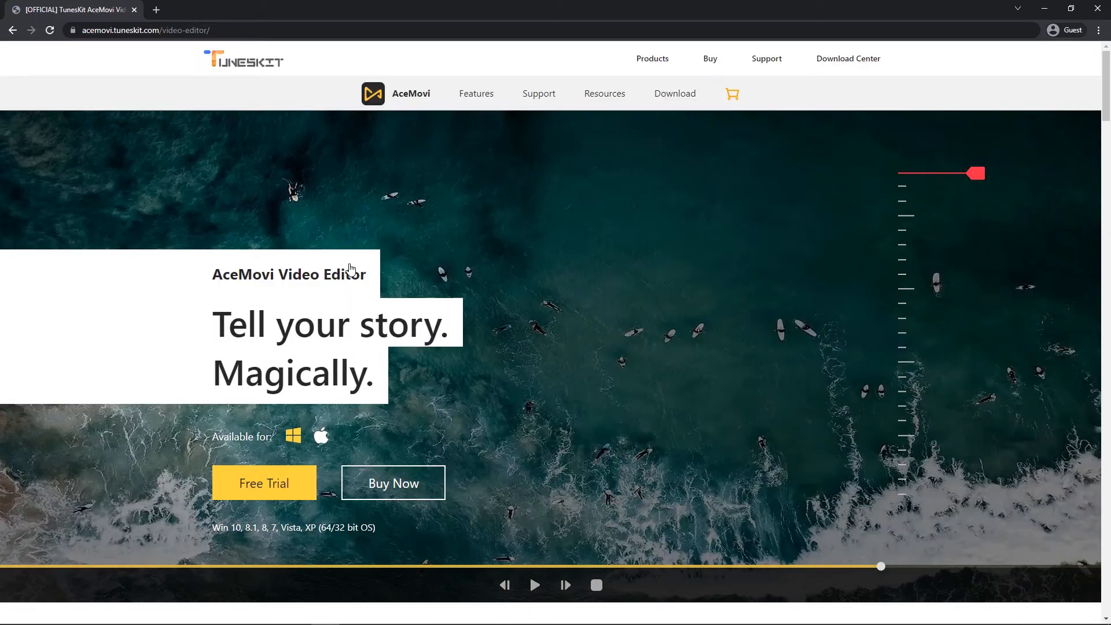
left_click(274, 486)
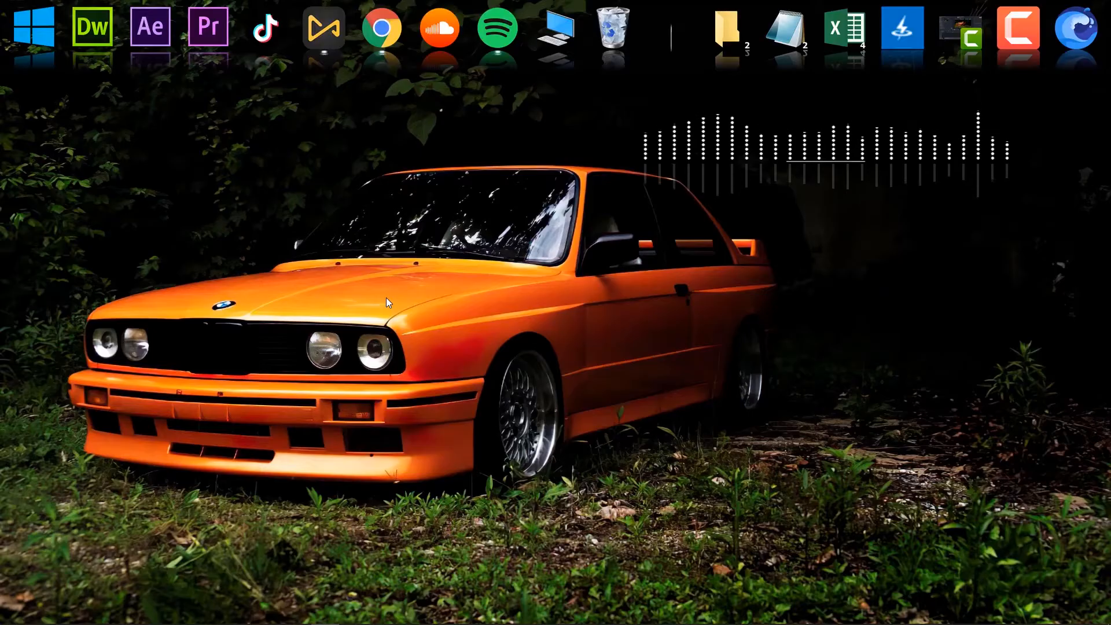
Launch AceMovi and open its screen recorder from the media library
left_click(319, 51)
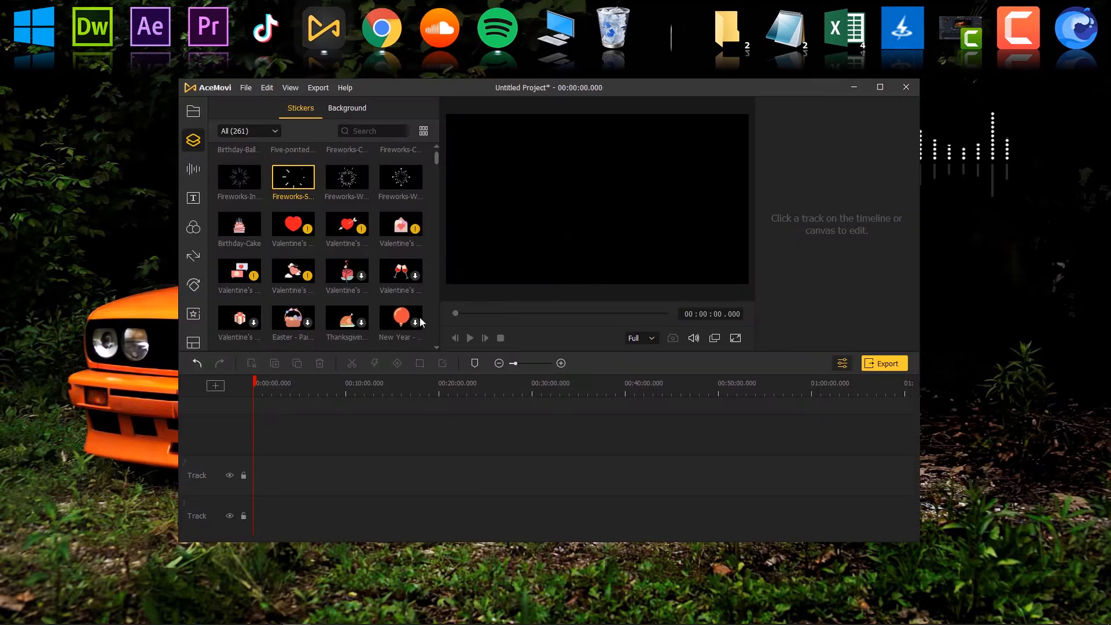
left_click(193, 118)
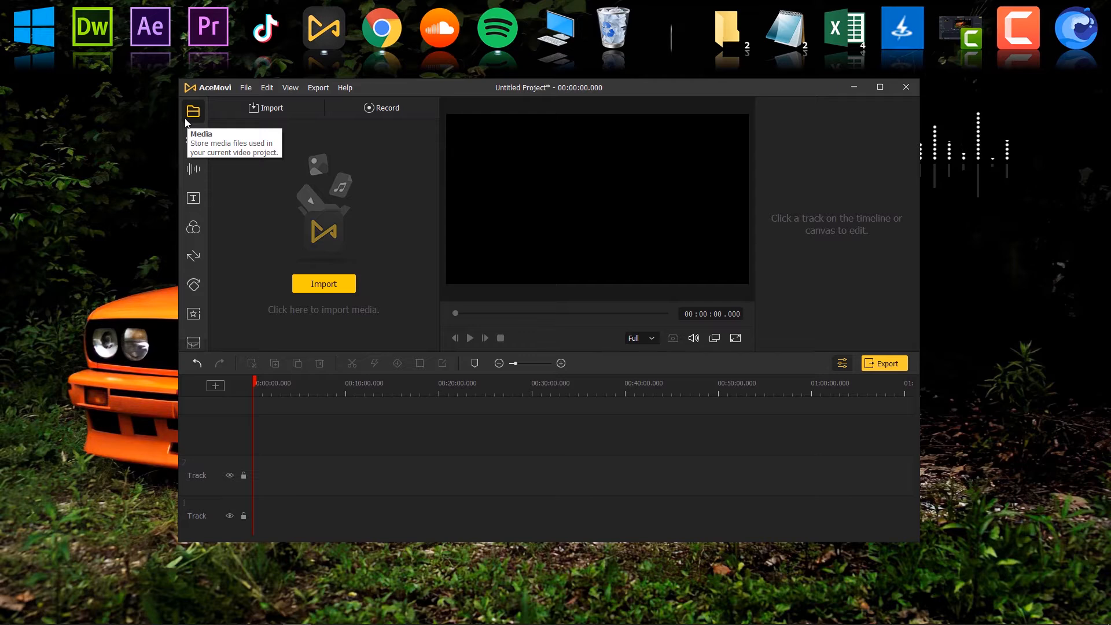
left_click(373, 110)
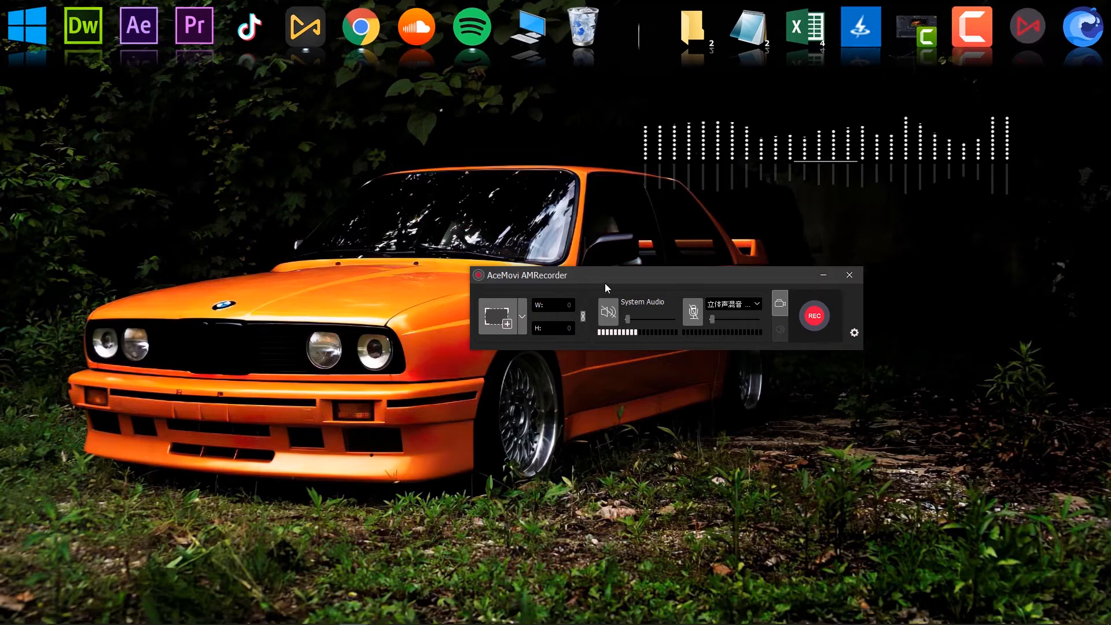
Set up a 1524 x 739 recording area and position it around the car on the desktop
left_click_drag(605, 279, 469, 311)
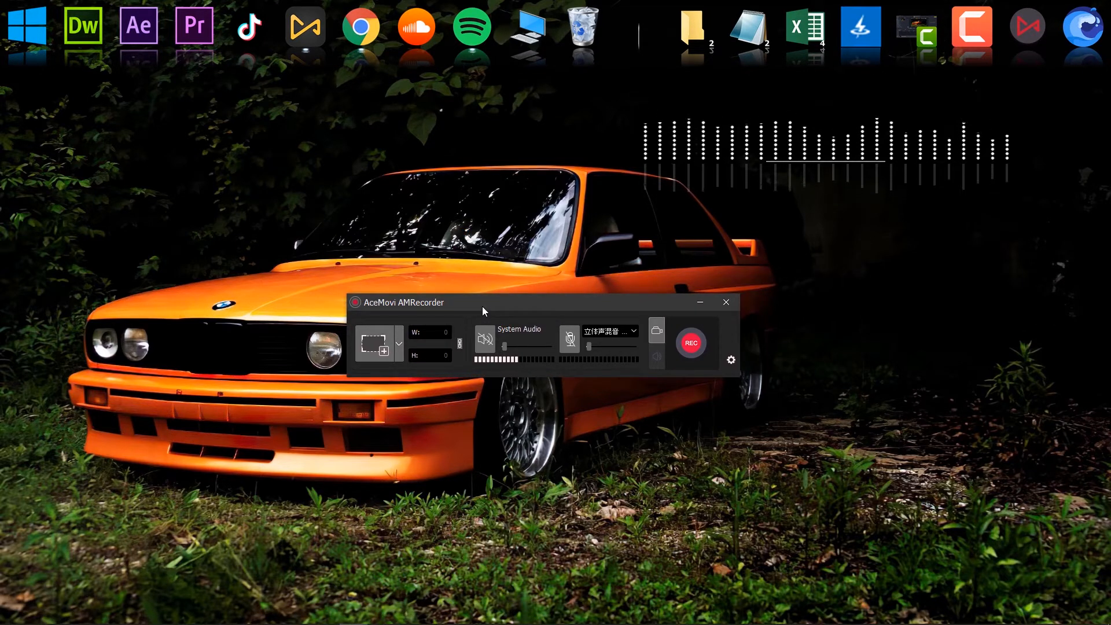
left_click(386, 342)
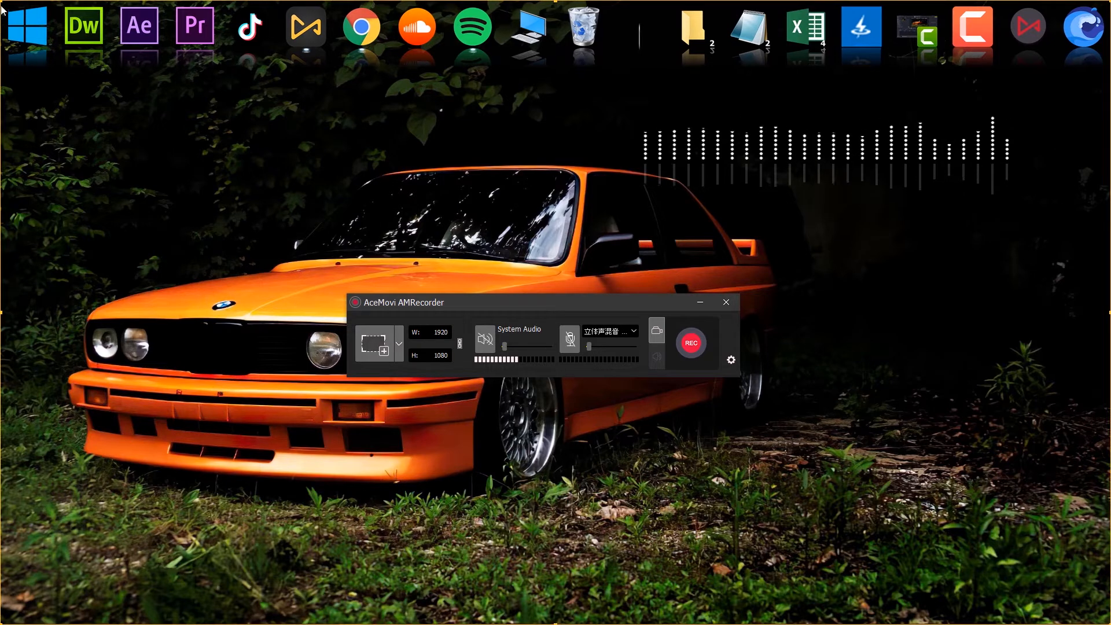
left_click_drag(2, 2, 228, 197)
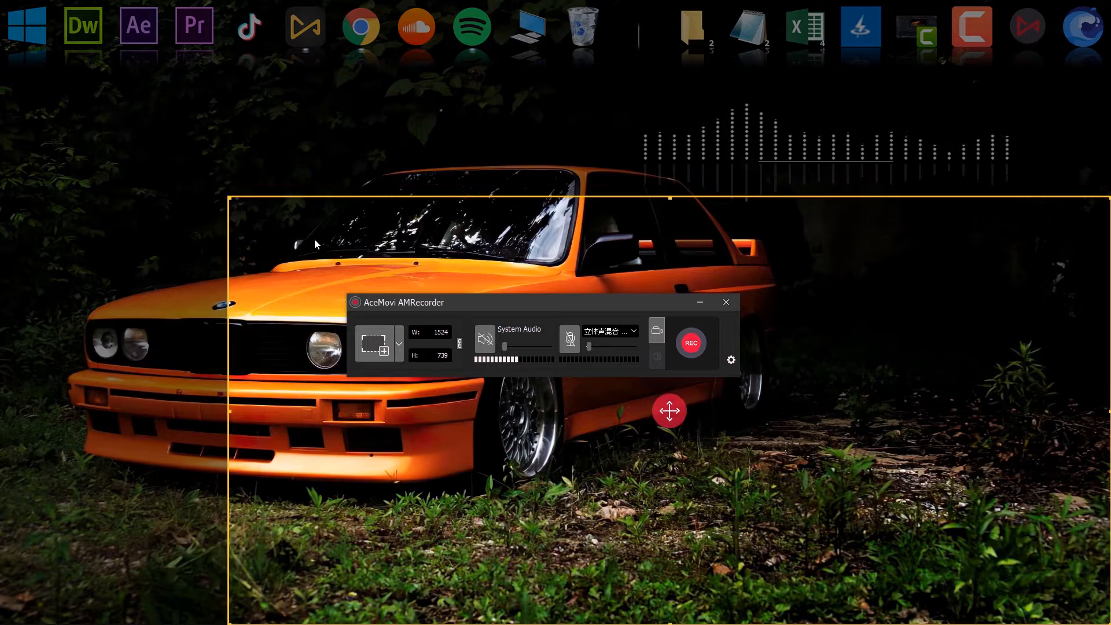
left_click_drag(670, 411, 509, 315)
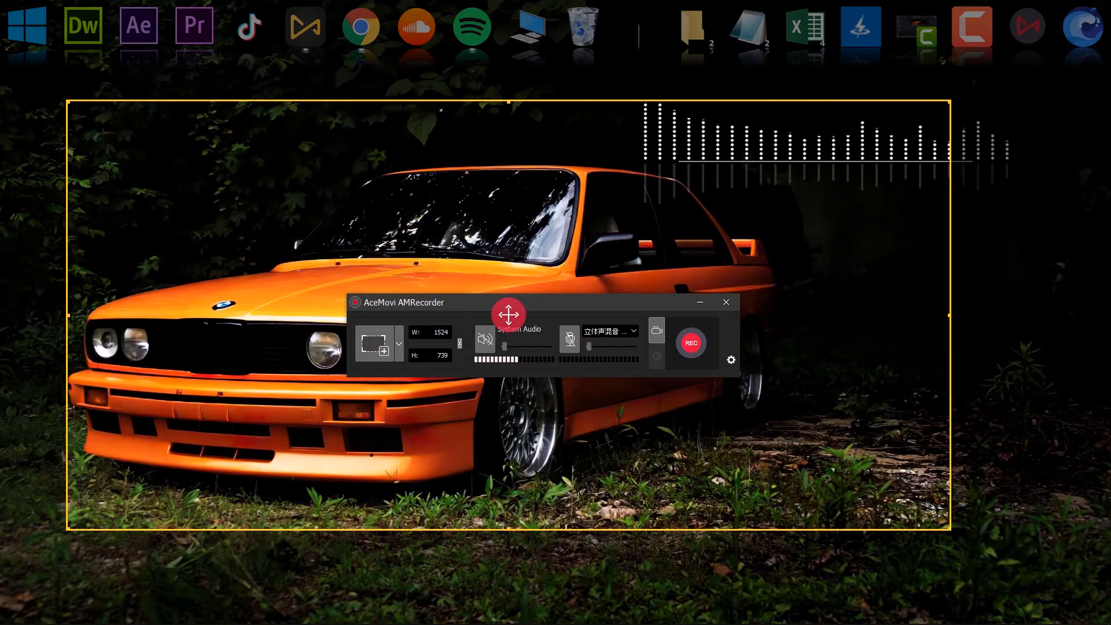
left_click(399, 336)
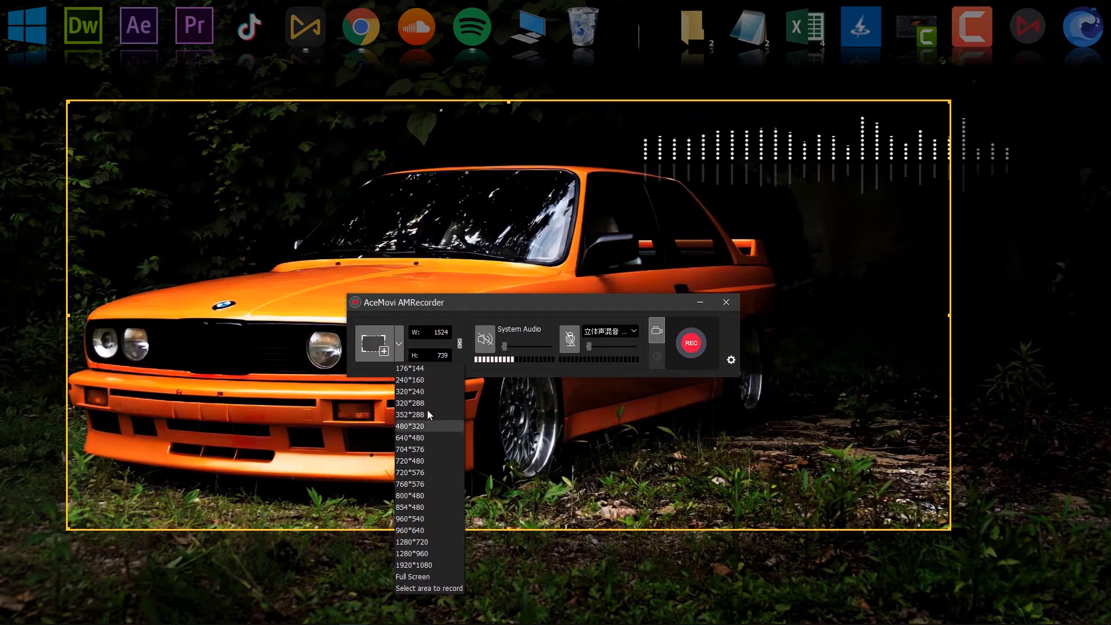
left_click(398, 346)
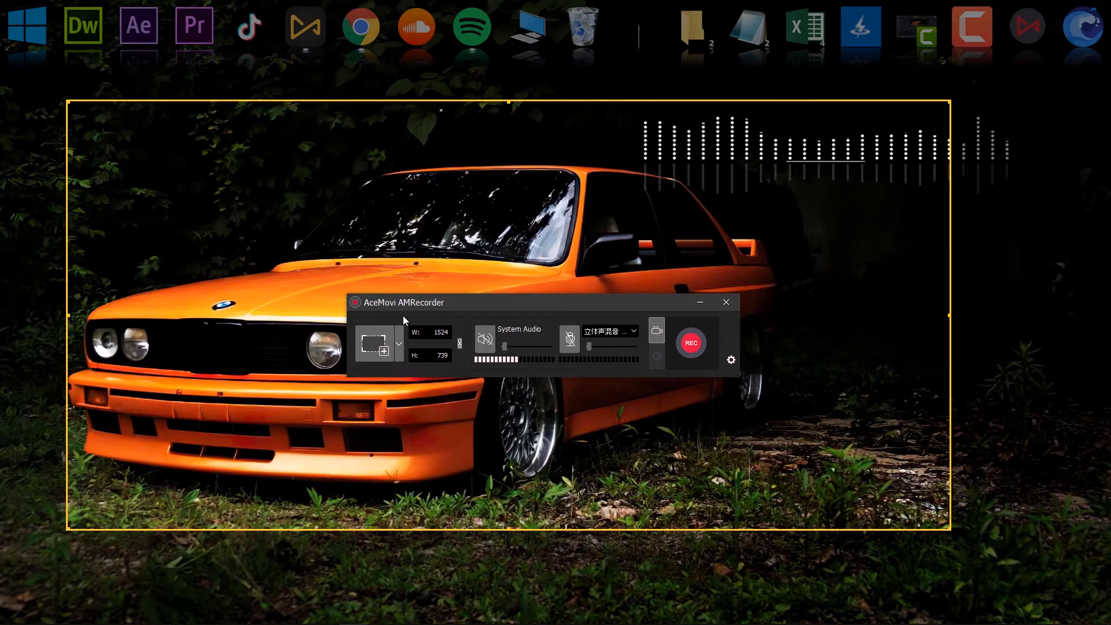
left_click(489, 341)
left_click(489, 340)
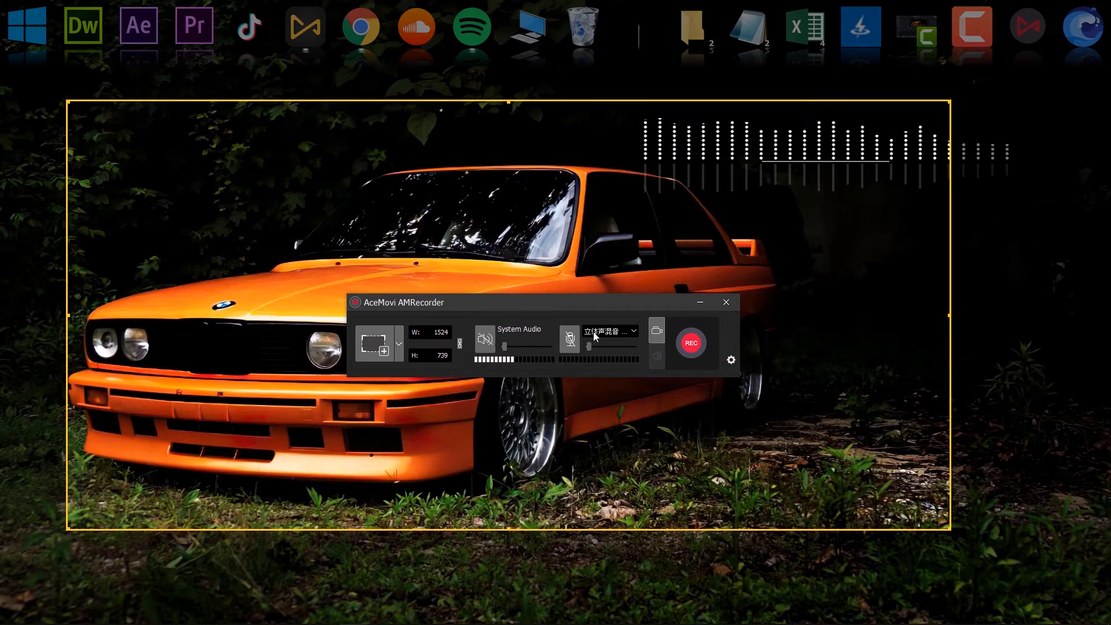
Start recording the selected desktop area
left_click(568, 337)
left_click_drag(550, 307, 547, 311)
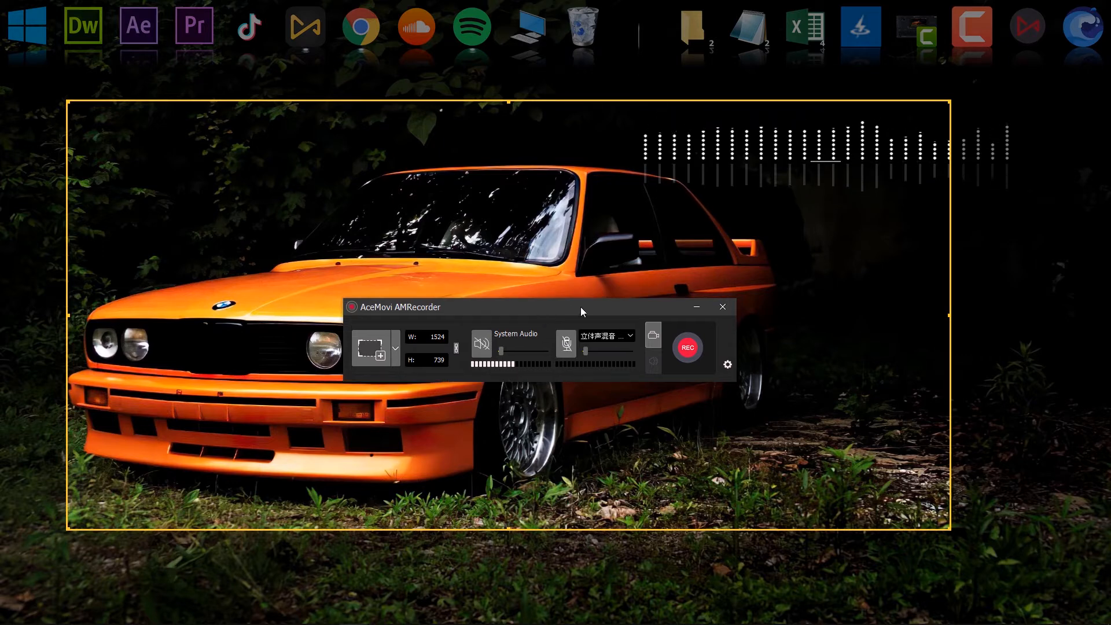
left_click(687, 353)
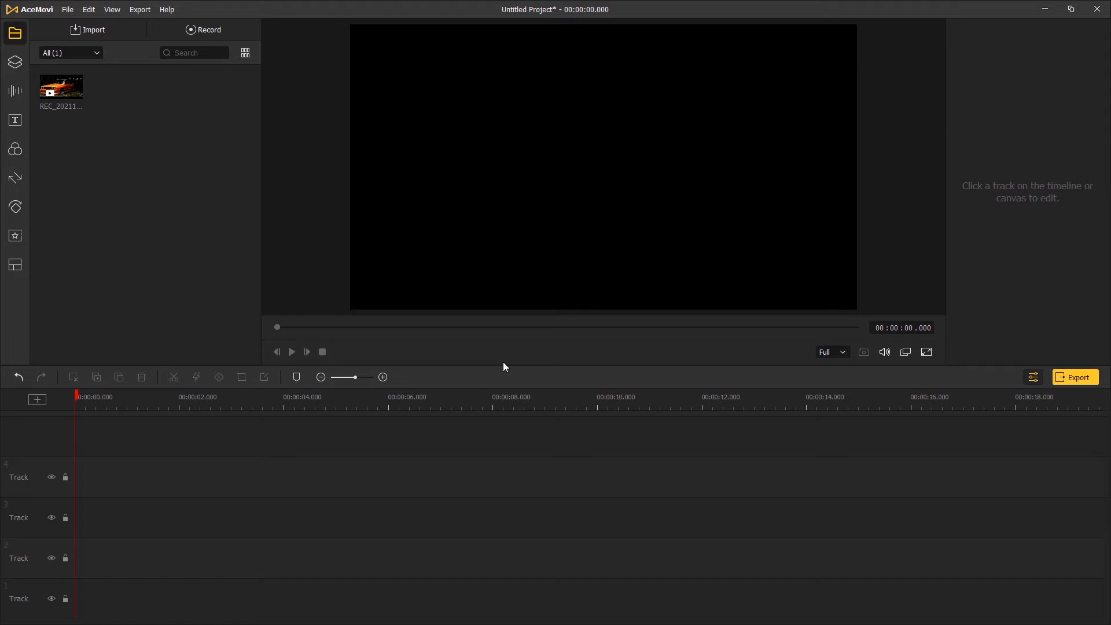
Place the recorded clip at the start of track 2, keeping the 1920*1080, 30 fps project settings, and preview it
left_click_drag(70, 89, 74, 564)
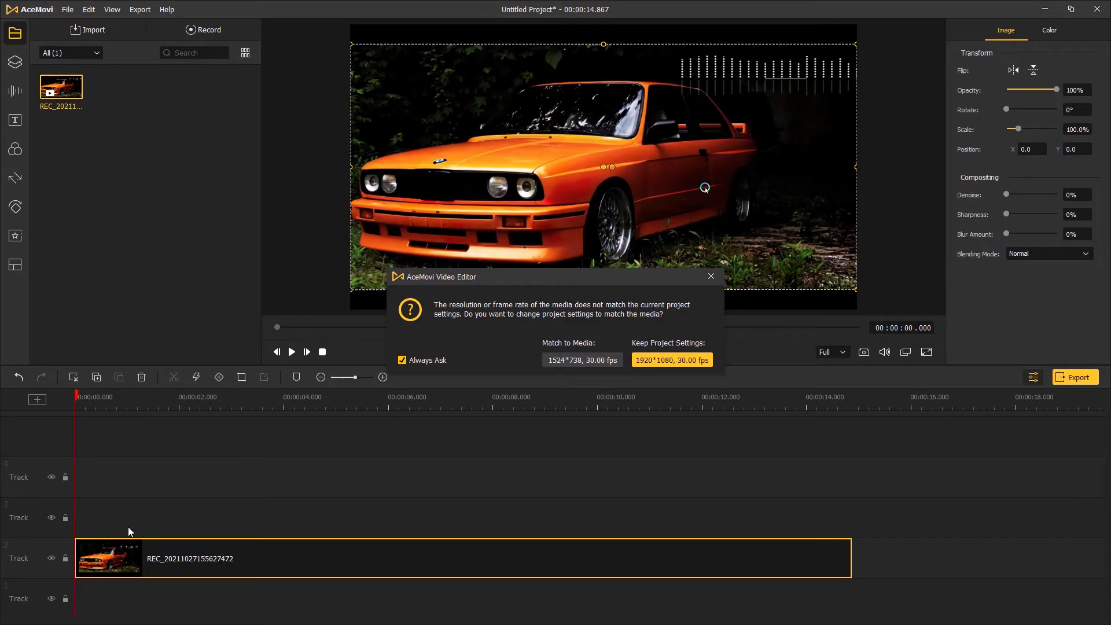
left_click(646, 363)
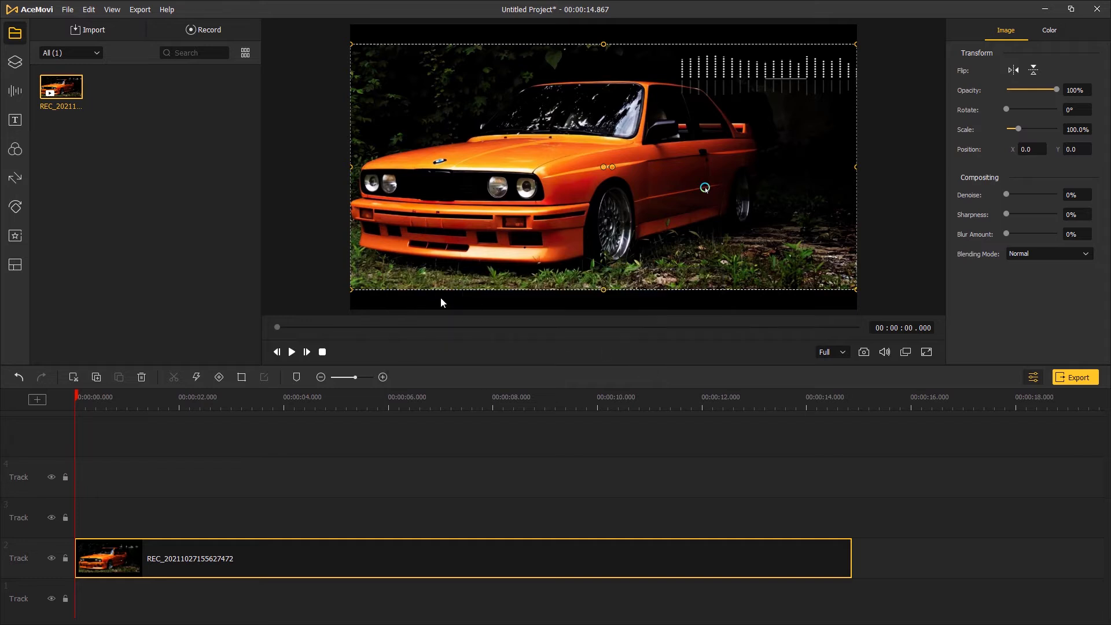
left_click(293, 353)
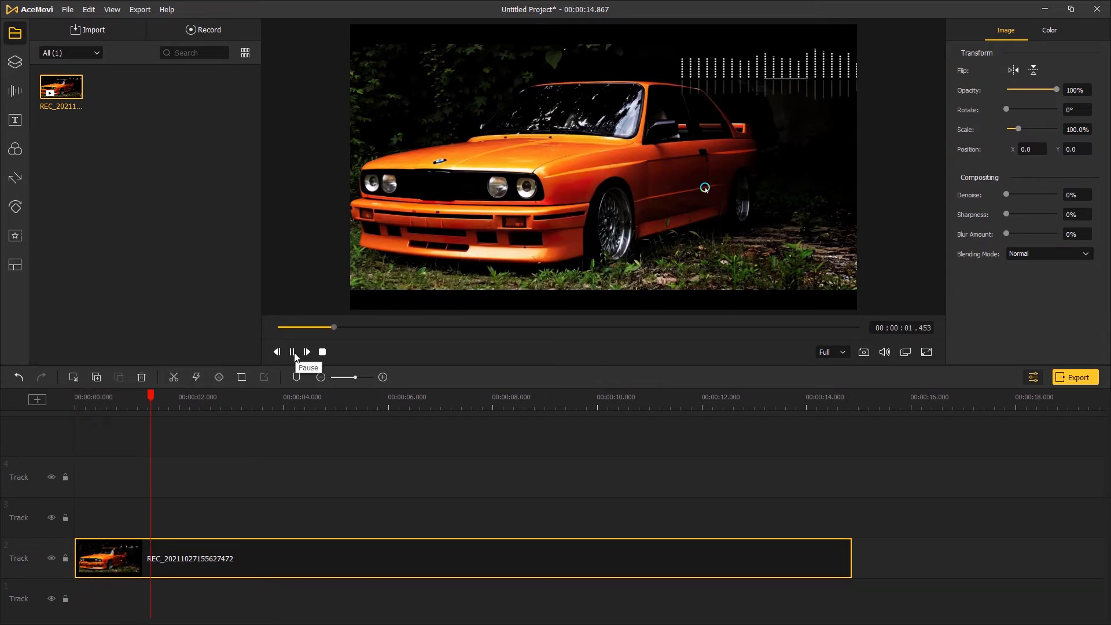
left_click(293, 353)
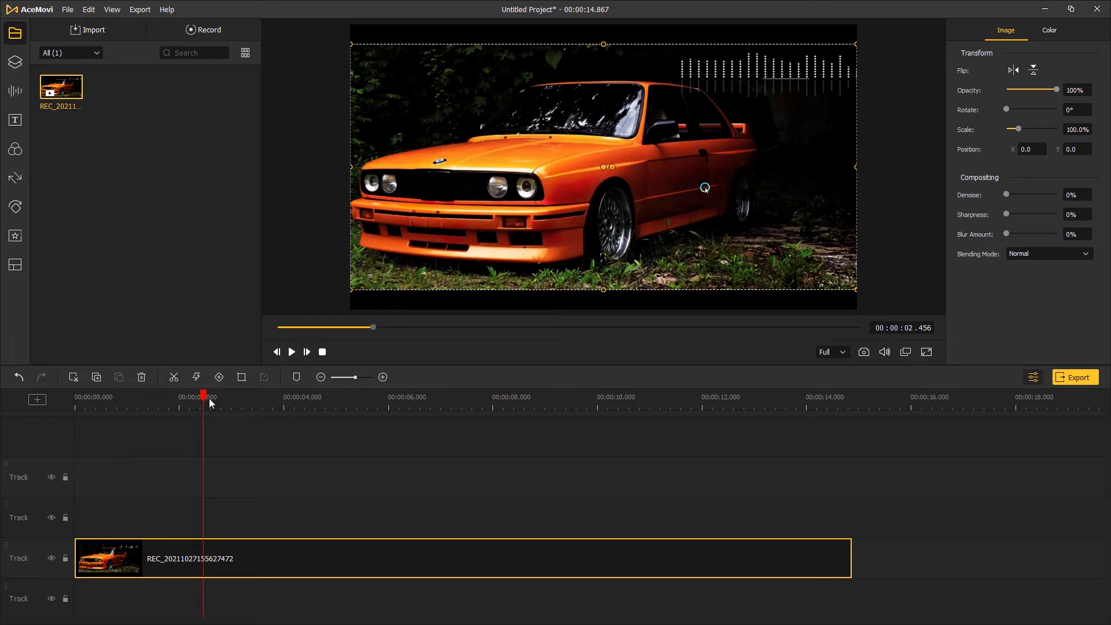
Split the recorded clip at about 8.29 s and again at about 10.85 s
left_click_drag(205, 400, 593, 400)
left_click(509, 400)
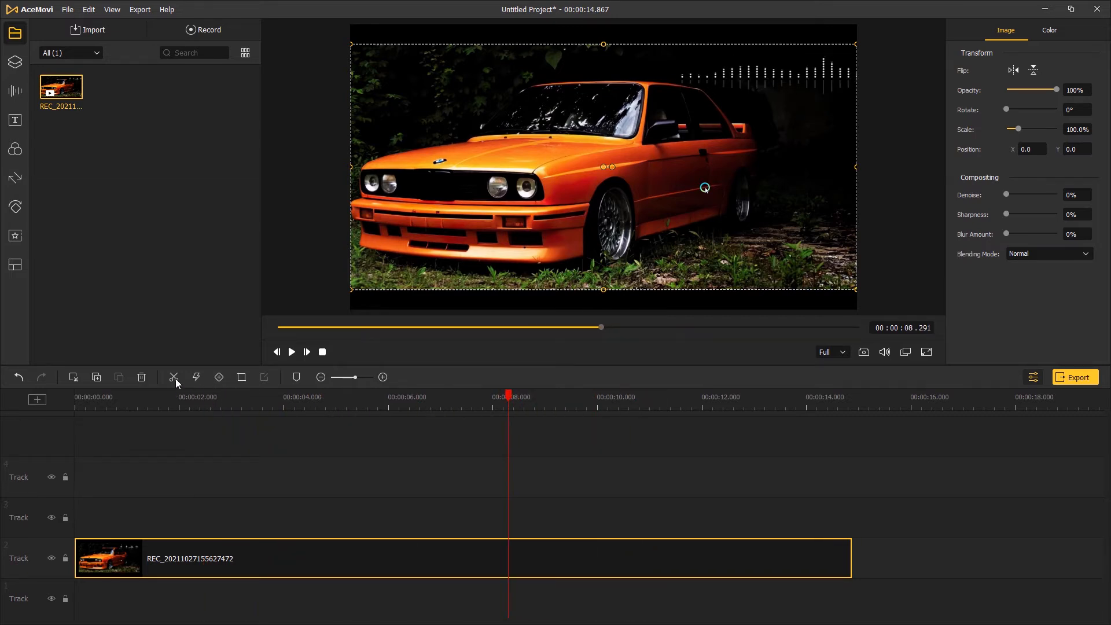
left_click(196, 378)
left_click_drag(508, 399, 643, 399)
left_click(174, 379)
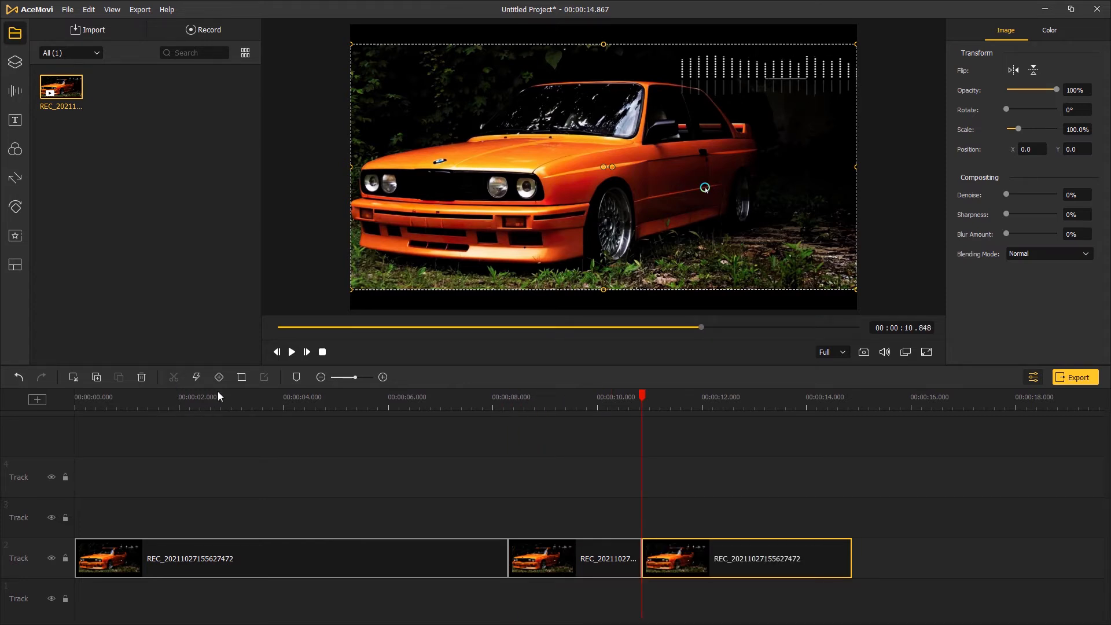
Delete the middle segment and move the last segment up against the first to close the gap
left_click(587, 558)
key("Delete")
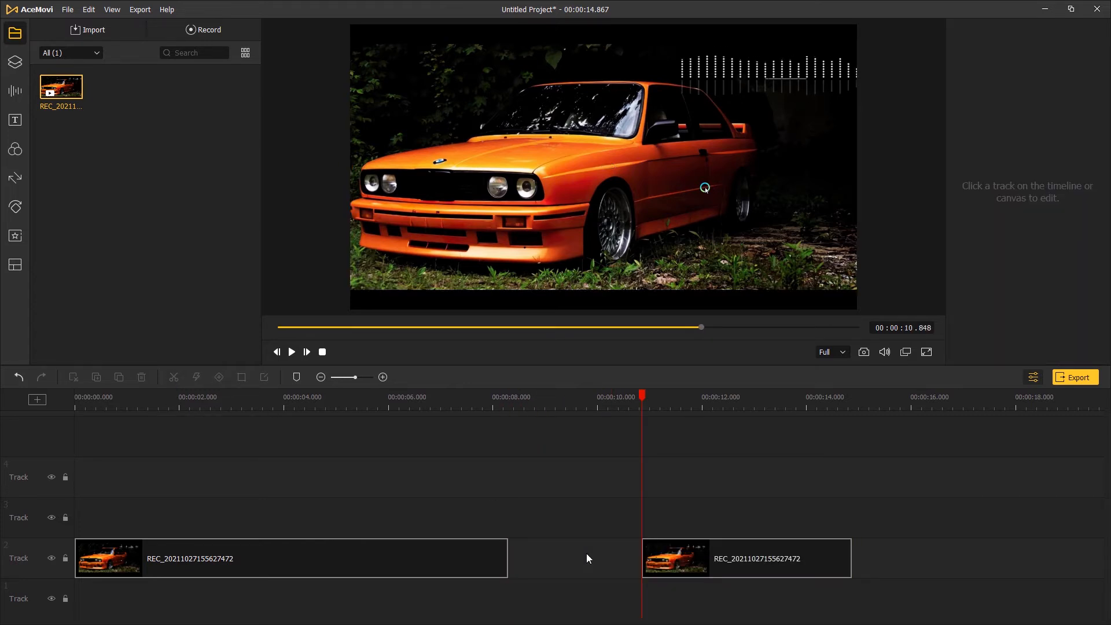
left_click(690, 562)
left_click_drag(691, 561, 557, 566)
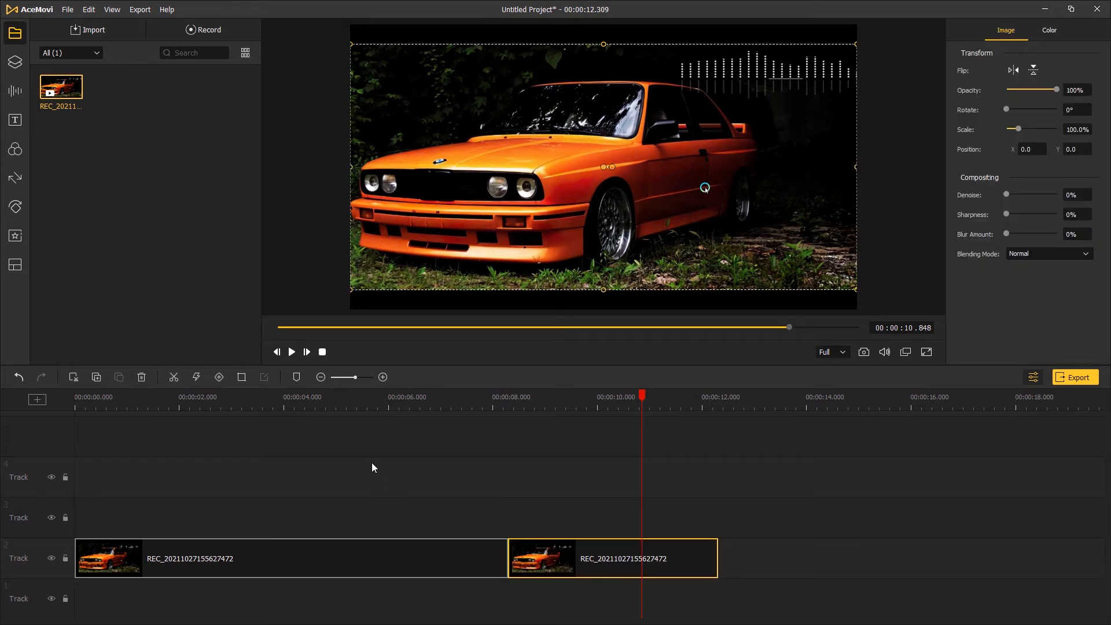
Return the playhead to the start and add the highlighted Fireworks-S sticker to track 3 near the beginning
left_click(262, 401)
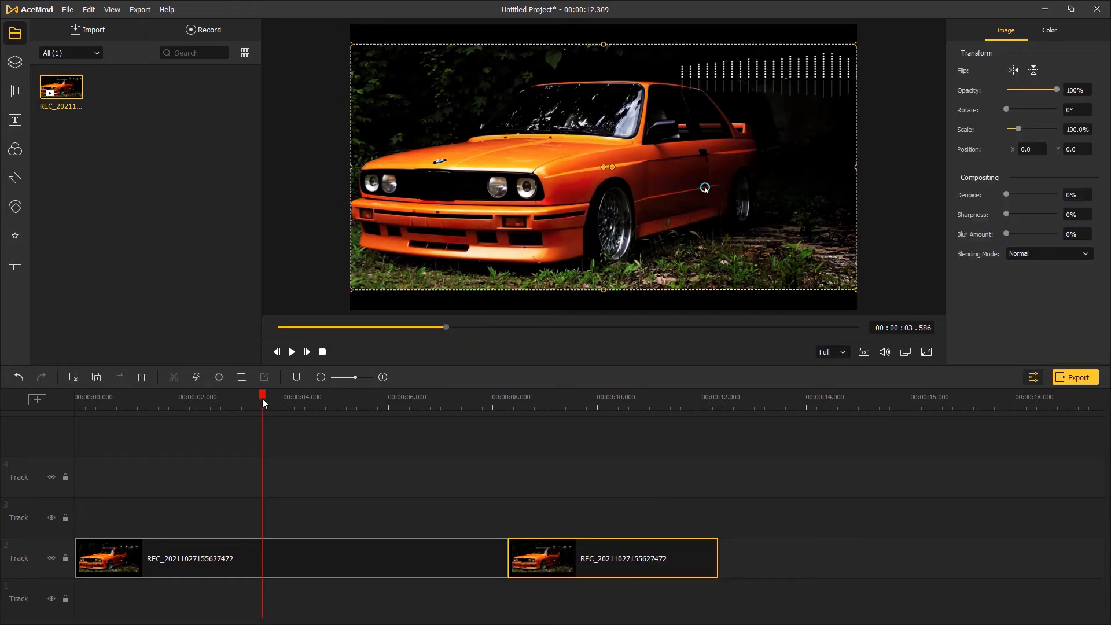
left_click_drag(263, 398, 72, 398)
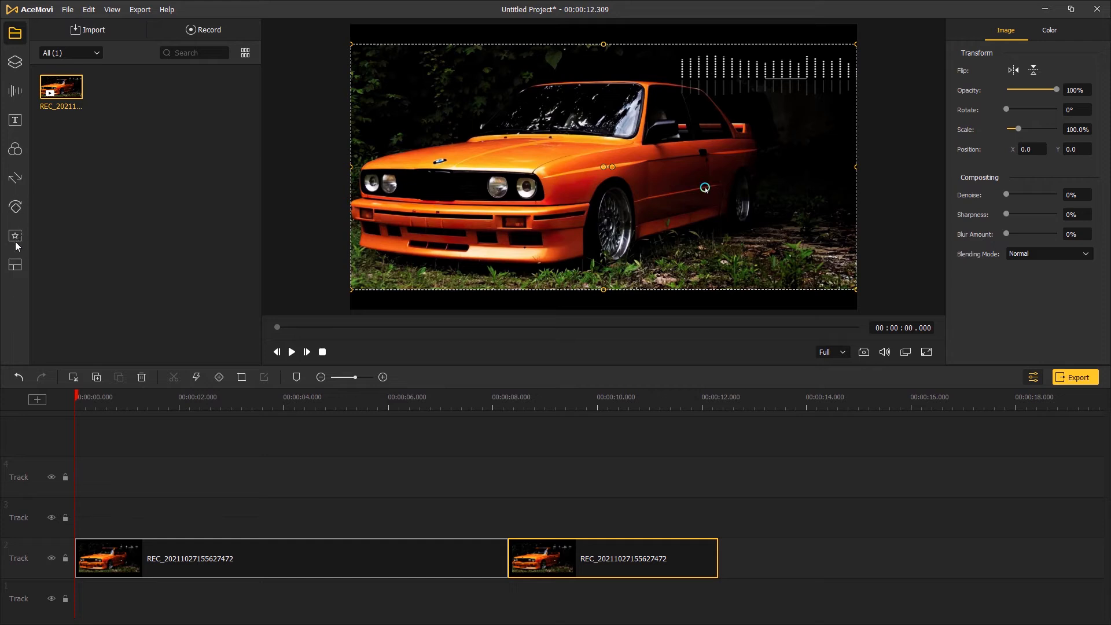
left_click(12, 63)
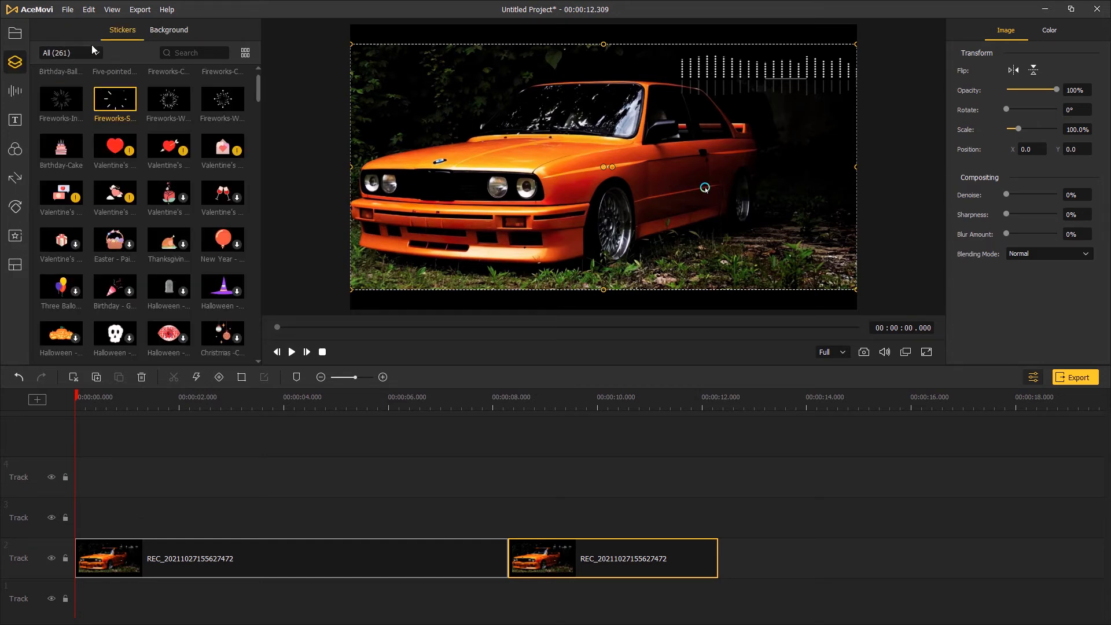
left_click_drag(112, 105, 101, 521)
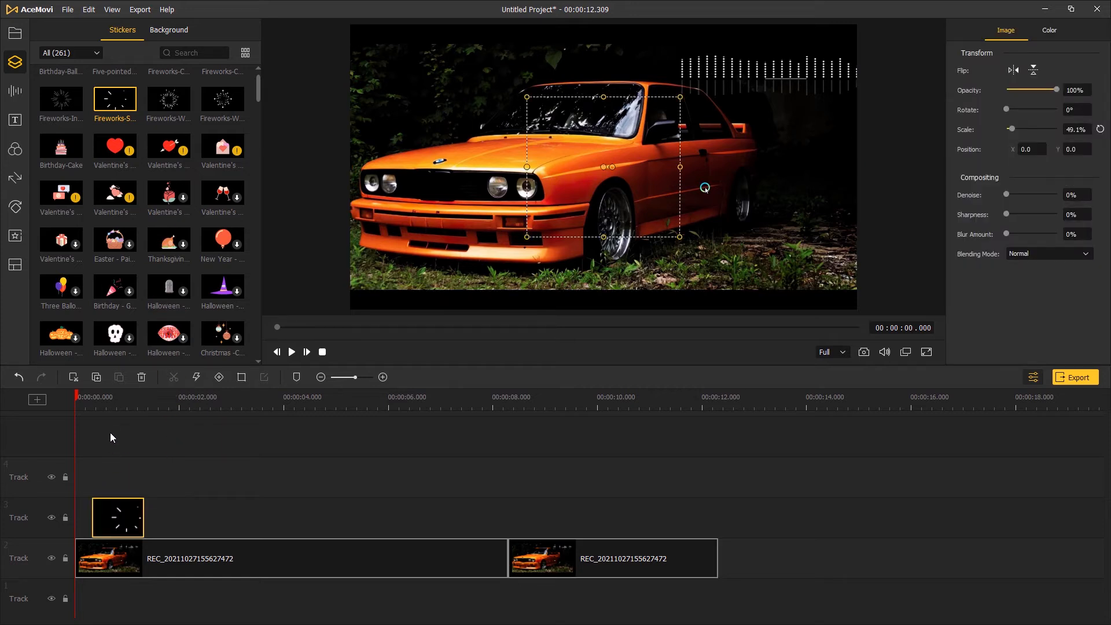
Scale the fireworks sticker to about 24.6%, place it over the headlight at about X -295.4, Y 66.7, and preview it
left_click(115, 402)
left_click_drag(529, 236, 495, 204)
left_click_drag(116, 401, 82, 402)
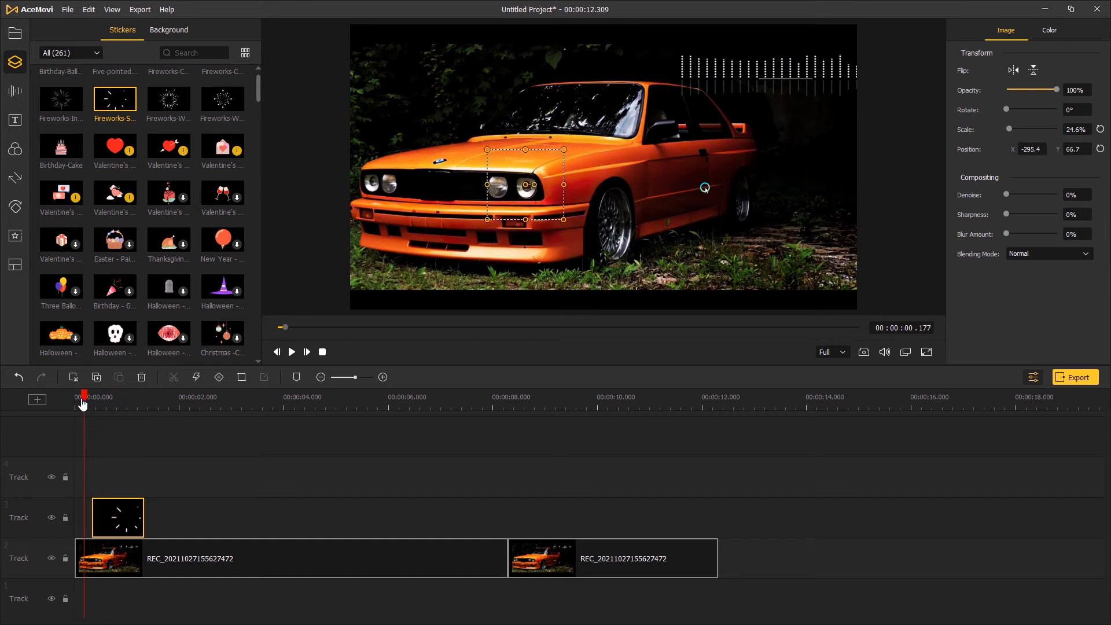
key("space")
key("space")
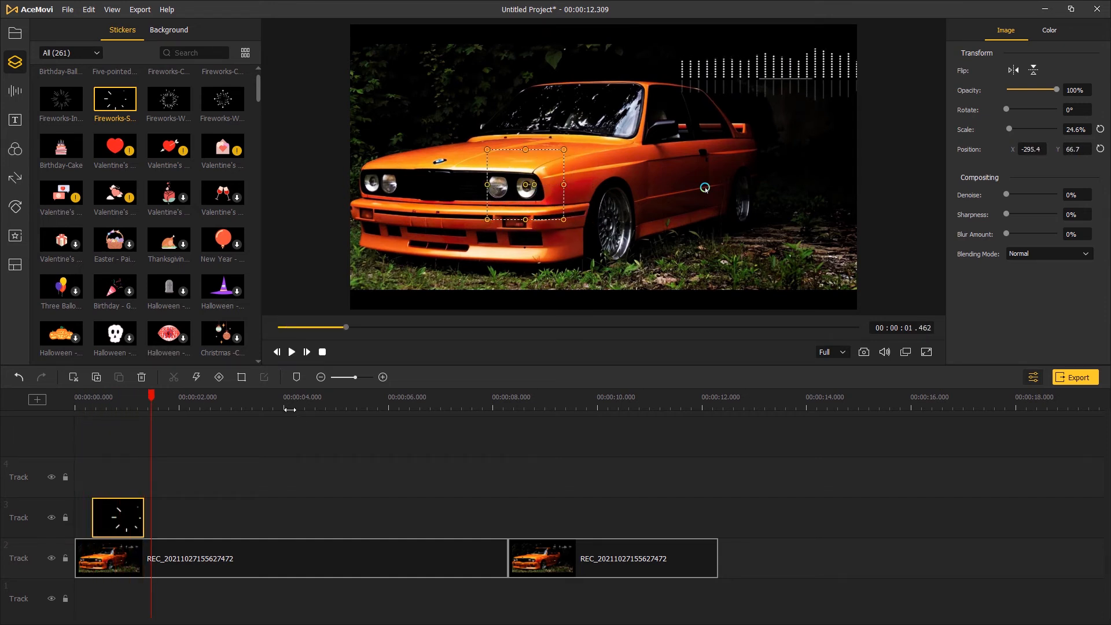
Add the Lower Third 3 title template to the start of track 4
left_click_drag(258, 407, 239, 407)
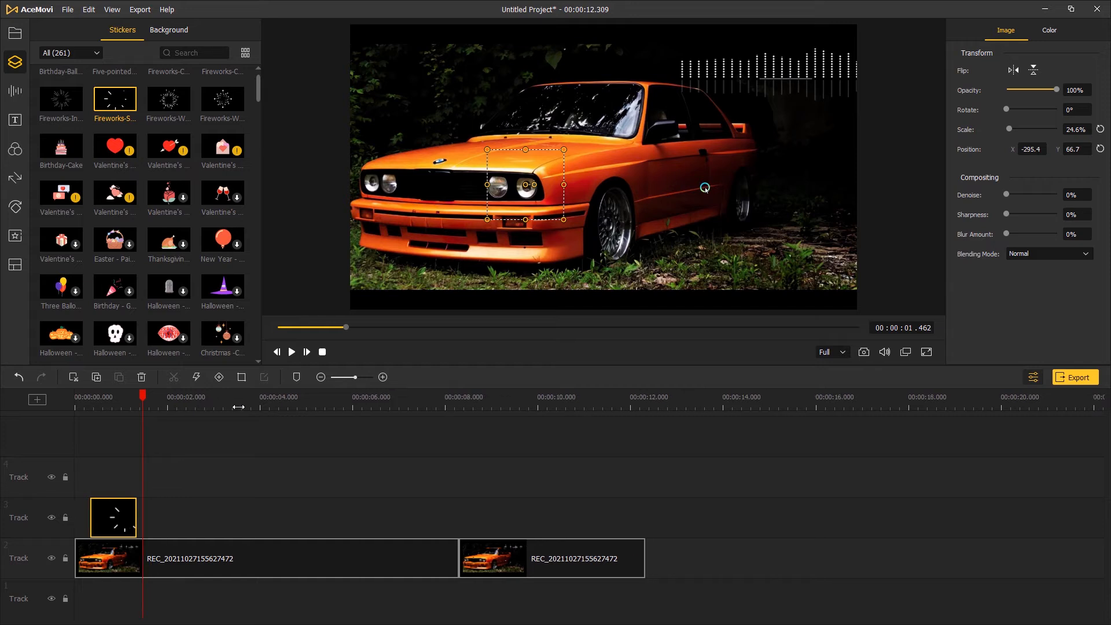
left_click(15, 120)
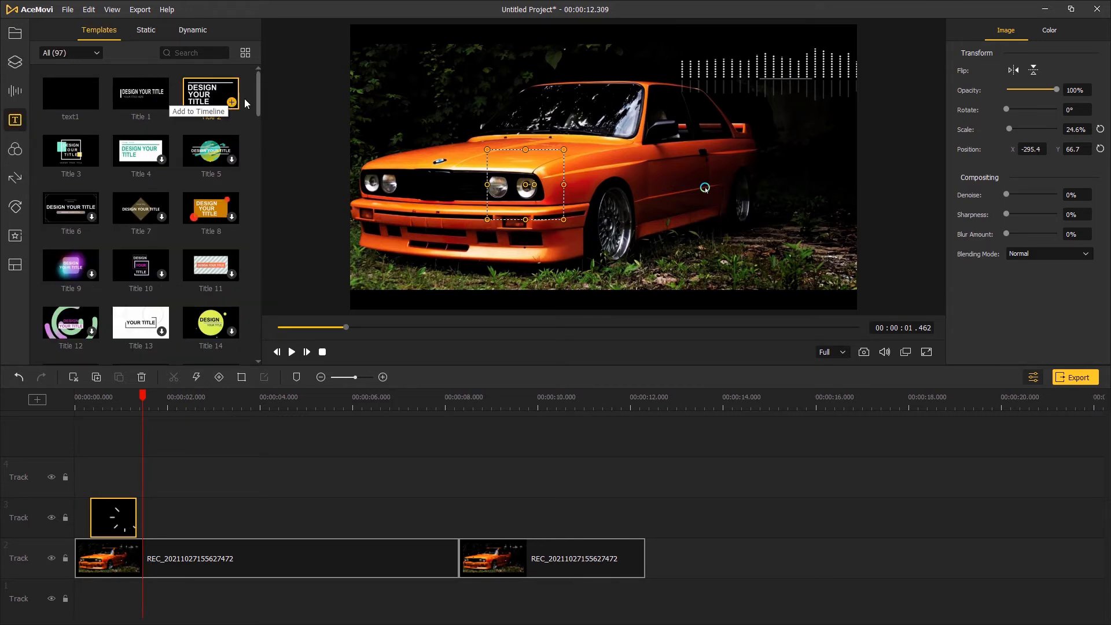
left_click_drag(259, 78, 269, 181)
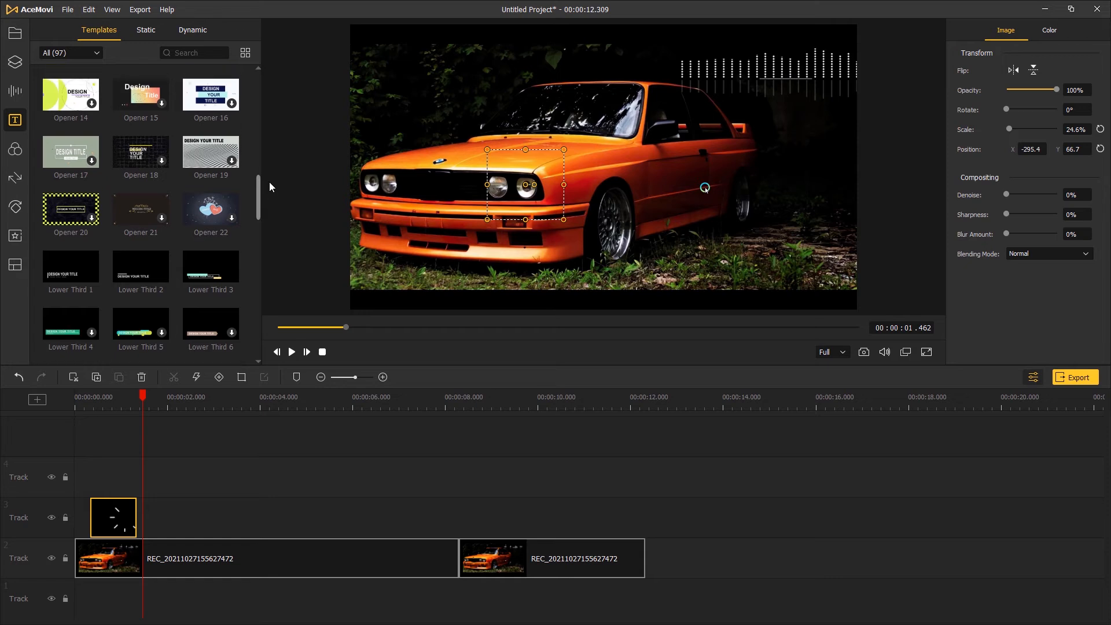
left_click_drag(211, 277, 75, 477)
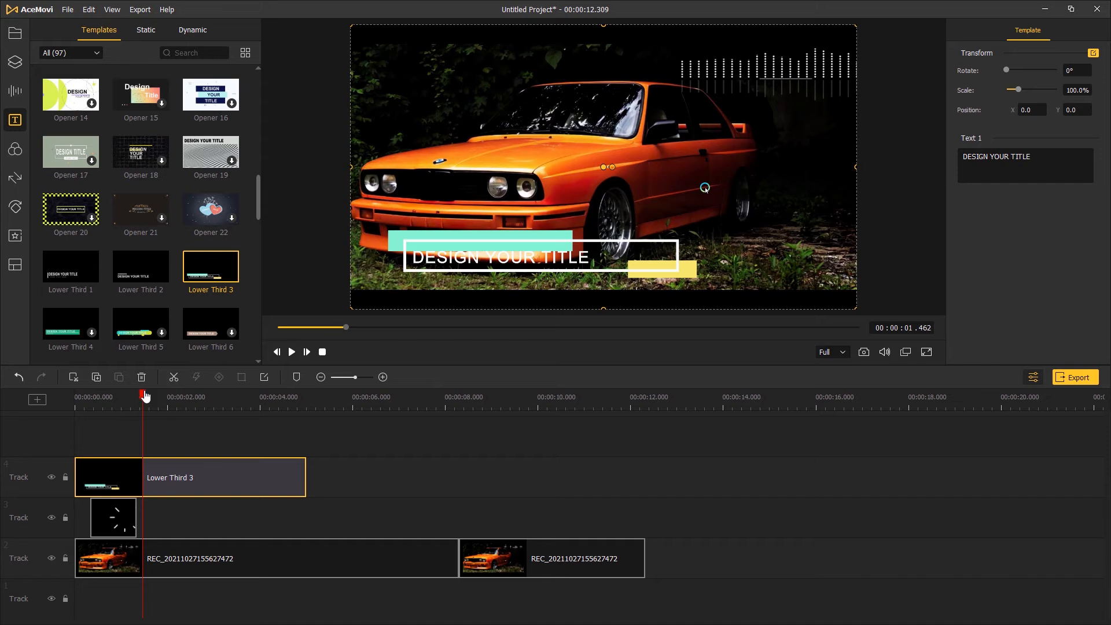
Play the timeline from the start to preview the Lower Third 3 title
left_click_drag(144, 397, 43, 400)
key("space")
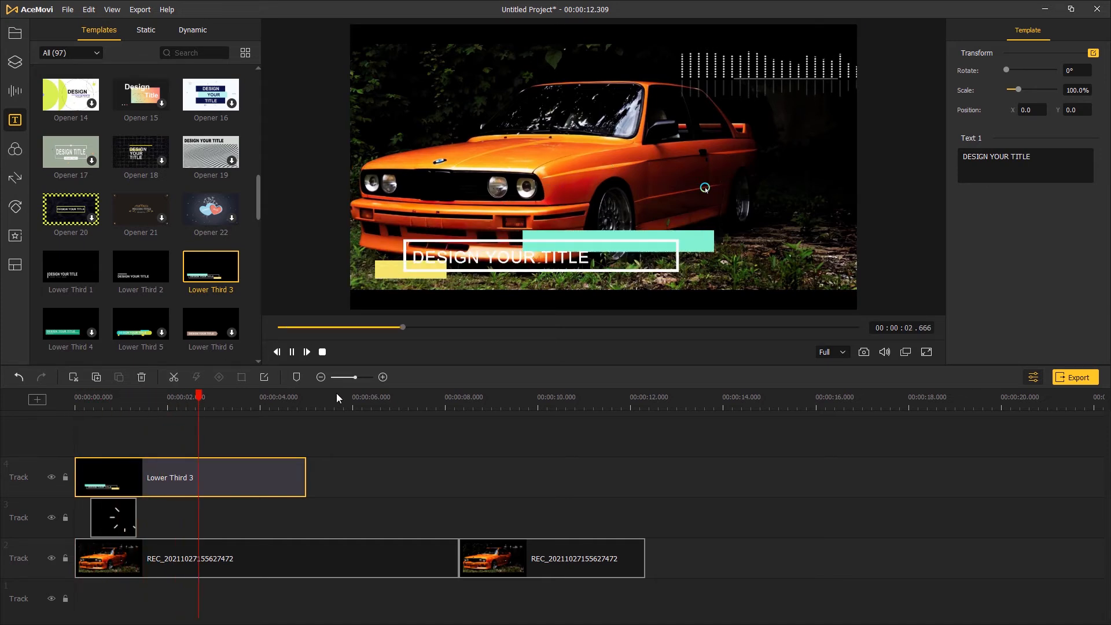
key("space")
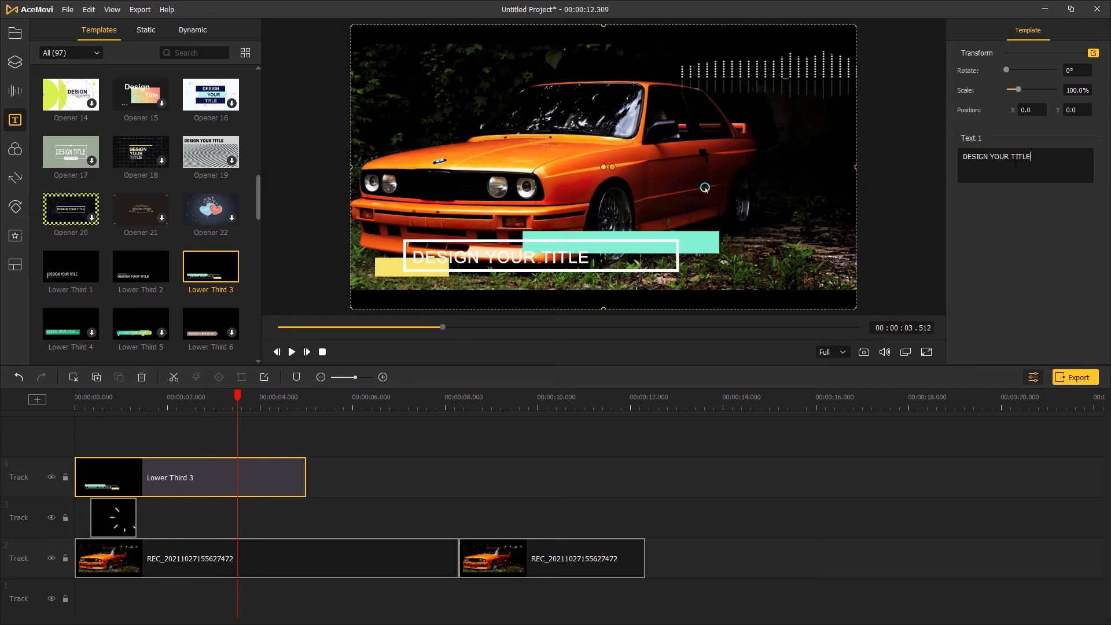
Replace the Lower Third 3 title's text with TEXT HERE and scale the title to about 120.2%
key("ctrl+a")
type("TEXT h")
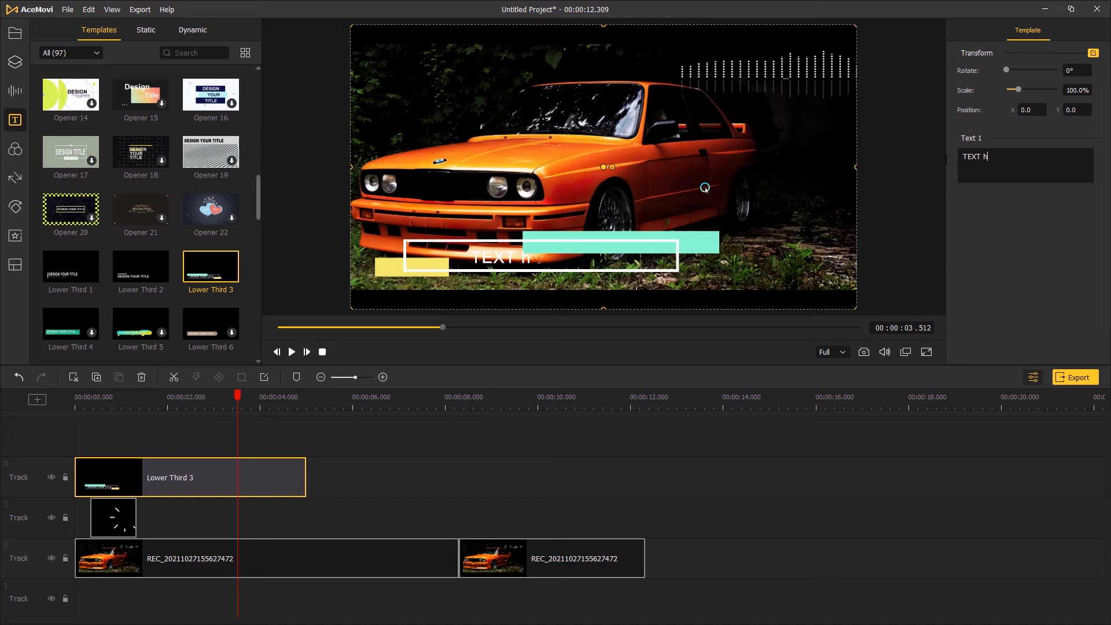
key("BackSpace")
type("HERE")
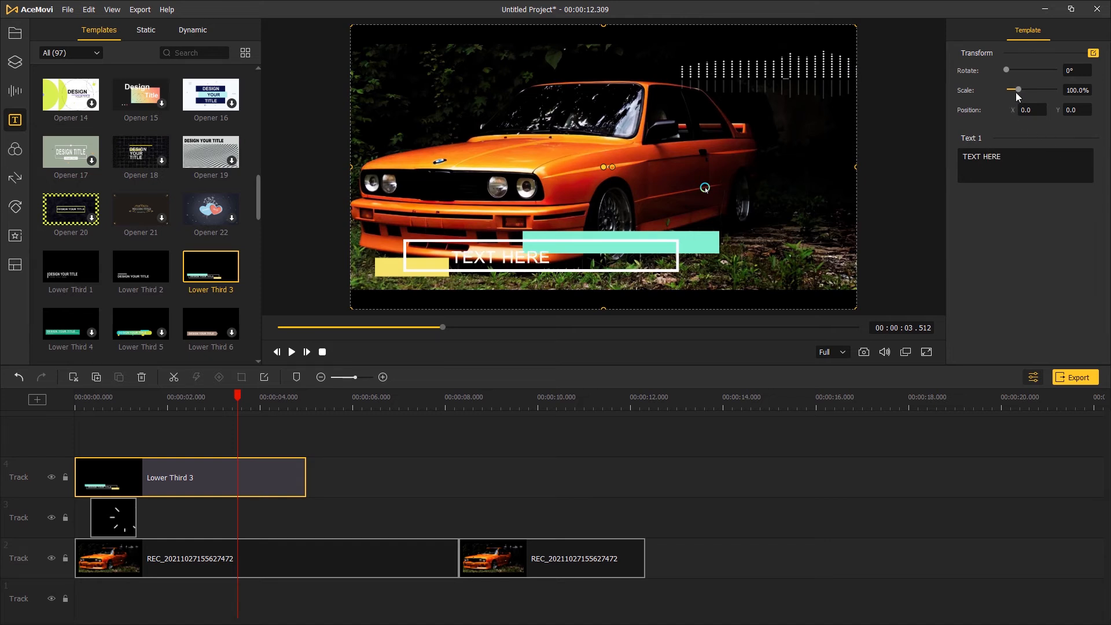
left_click_drag(1016, 92, 1023, 92)
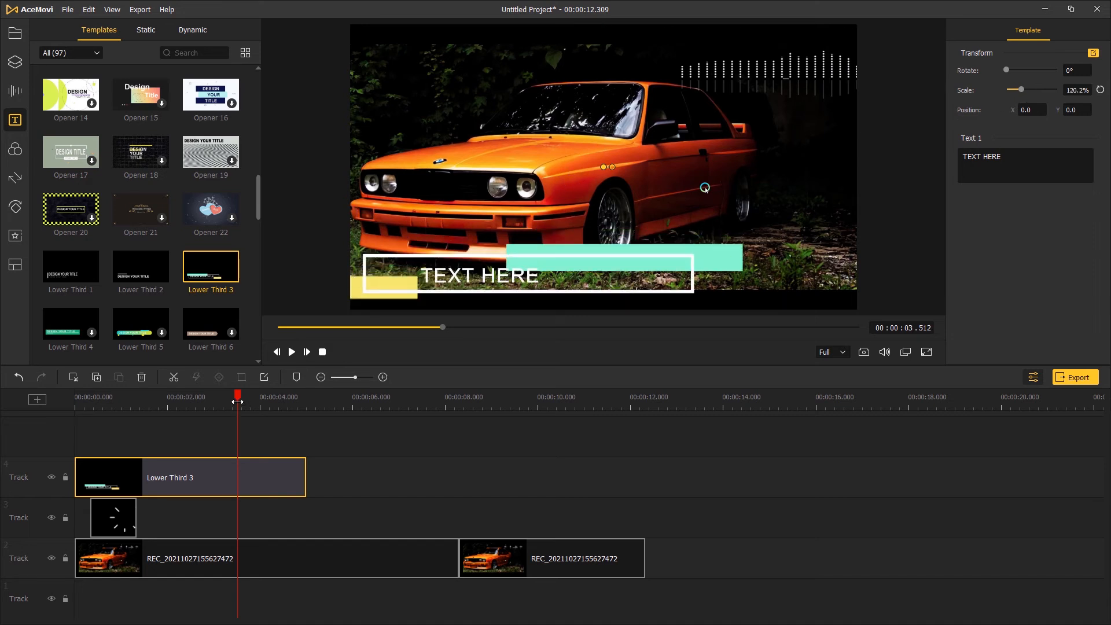
Play the timeline from the start to preview the edited and enlarged lower third title
left_click_drag(238, 402, 75, 404)
key("space")
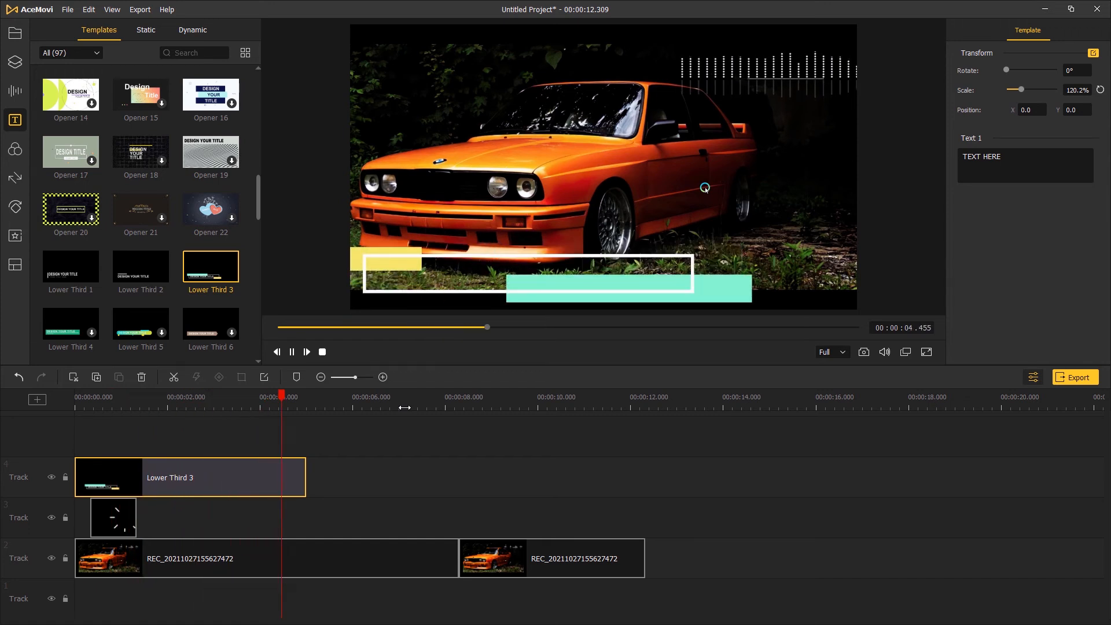
key("space")
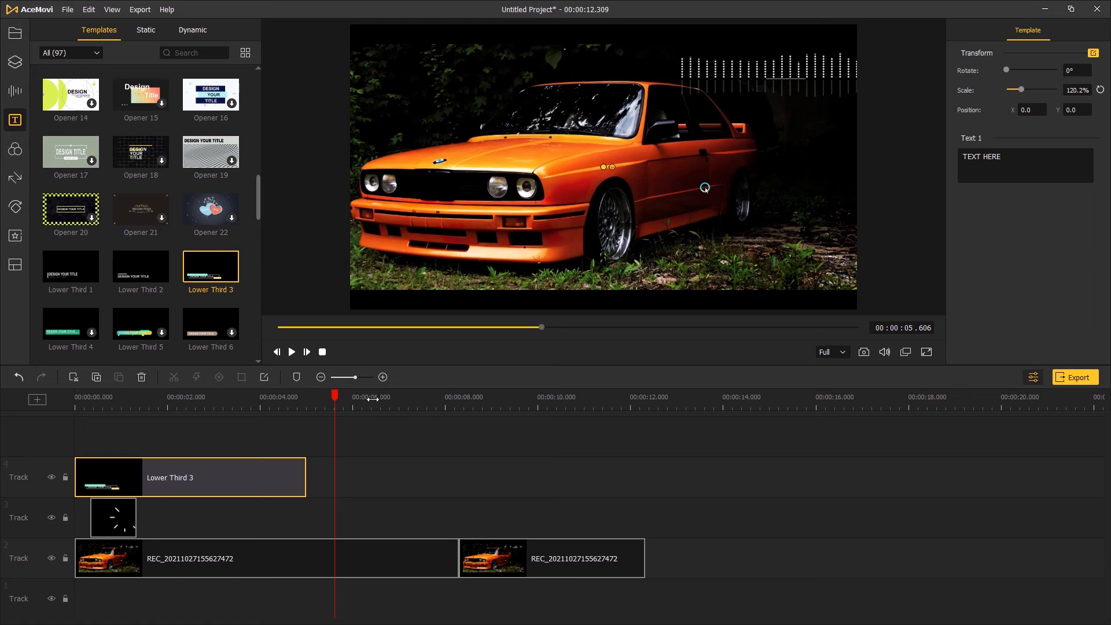
Add the End Credit 6 template to track 2 directly after the second recording clip
left_click_drag(255, 182, 248, 324)
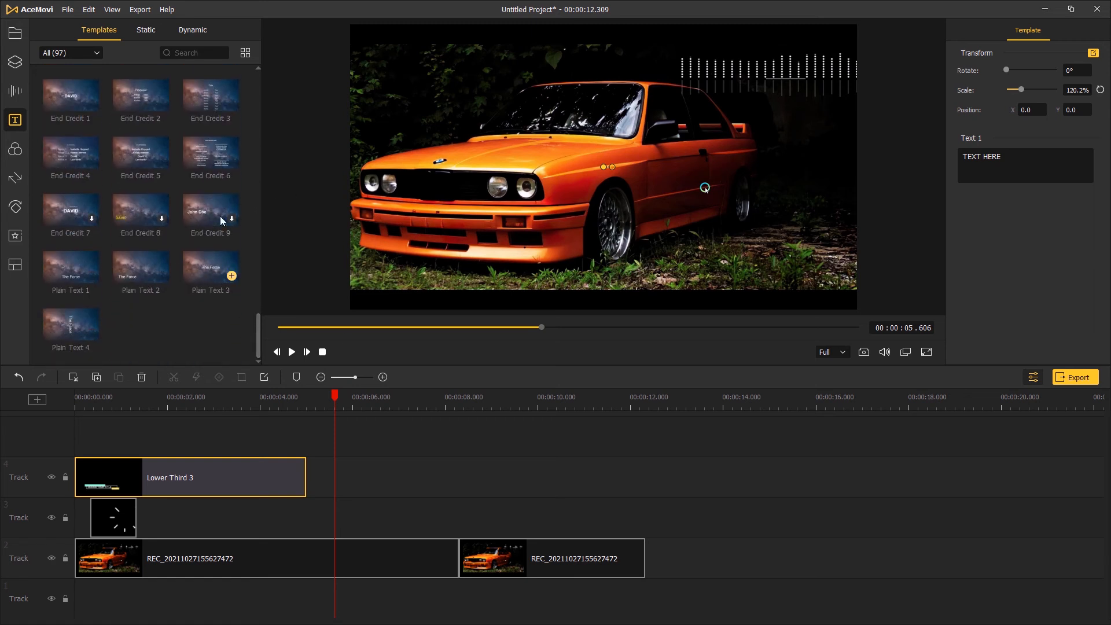
mouse_move(207, 162)
left_click_drag(204, 161, 649, 558)
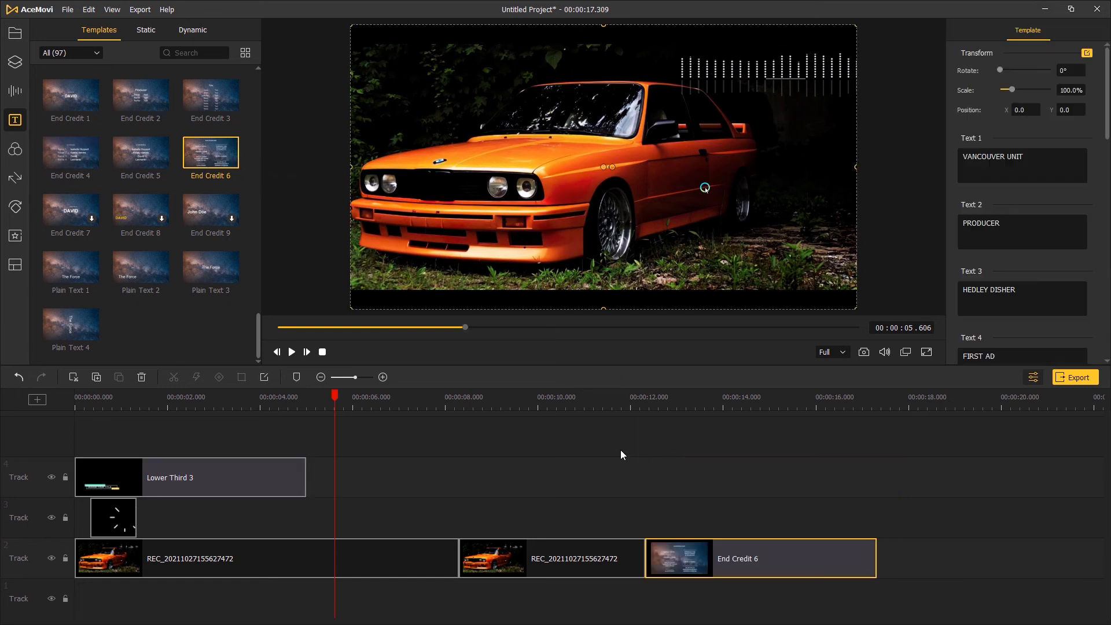
Preview the end credits from about the 12-second mark and look through the template's editable text fields
left_click(631, 404)
key("space")
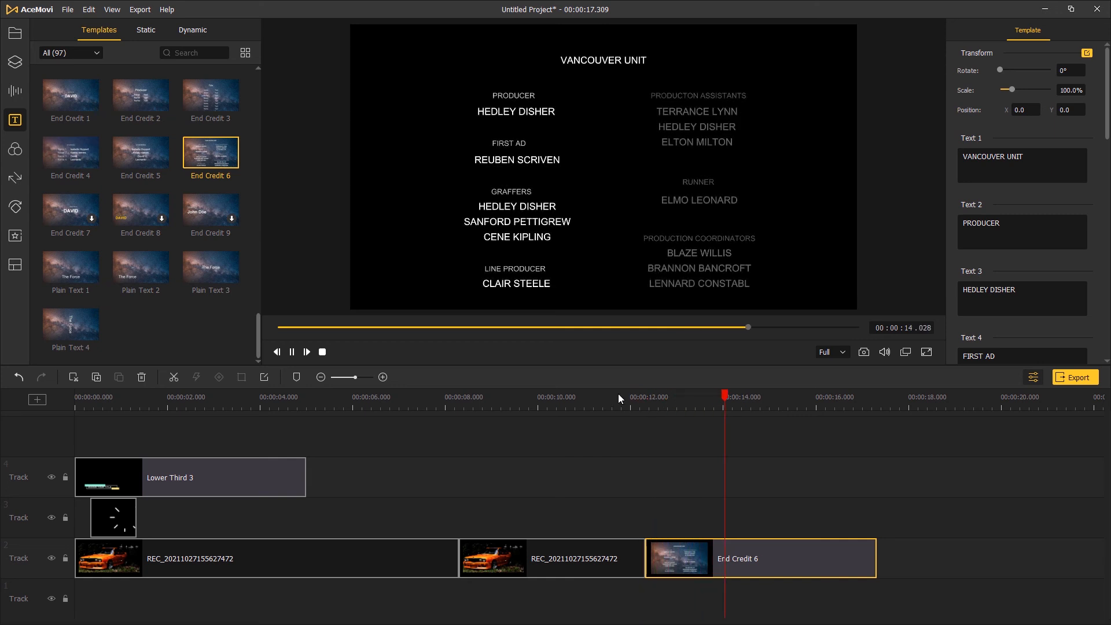
key("space")
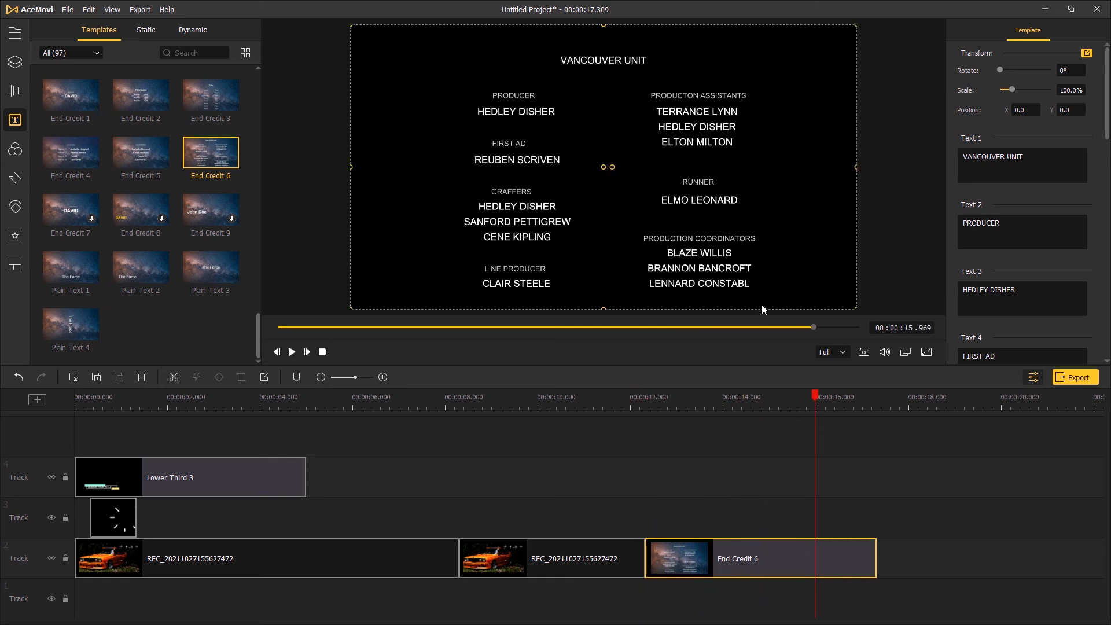
scroll(1103, 85, "down", 10)
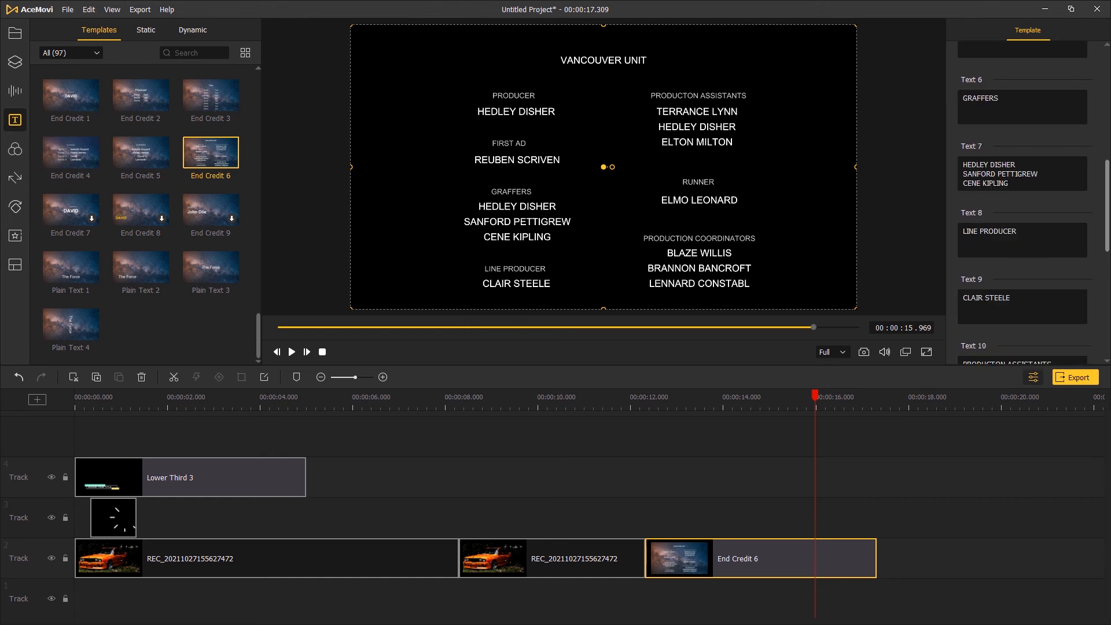
Zoom the timeline out and browse the remaining effect libraries, including Animations, Regional and Split Screen
left_click_drag(500, 407, 457, 407)
left_click(15, 151)
left_click(15, 178)
left_click(15, 208)
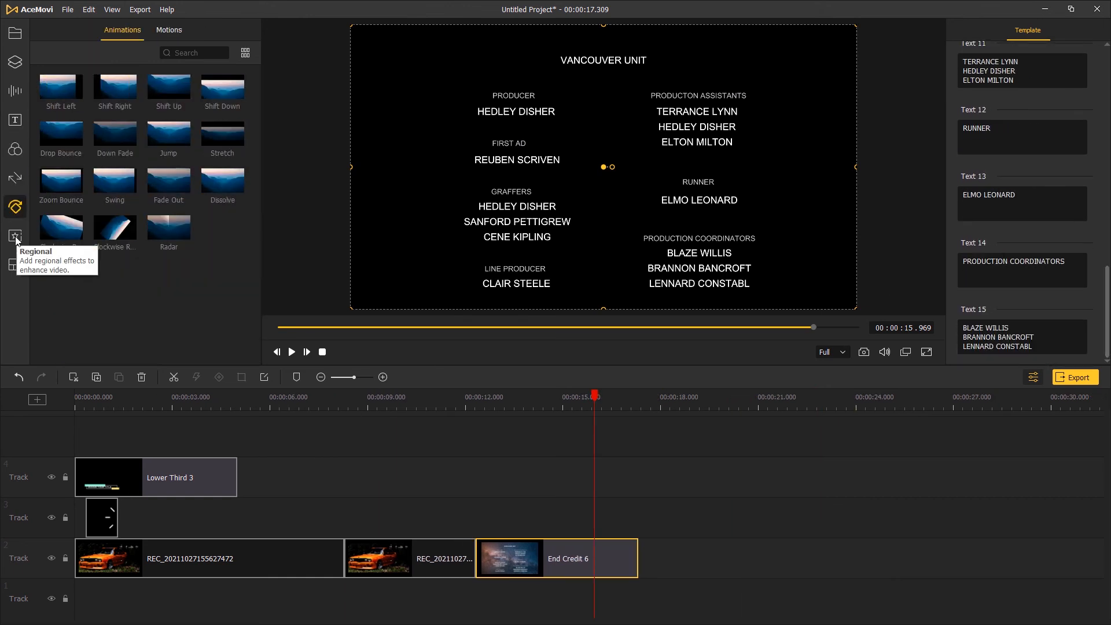
left_click(15, 236)
left_click(15, 265)
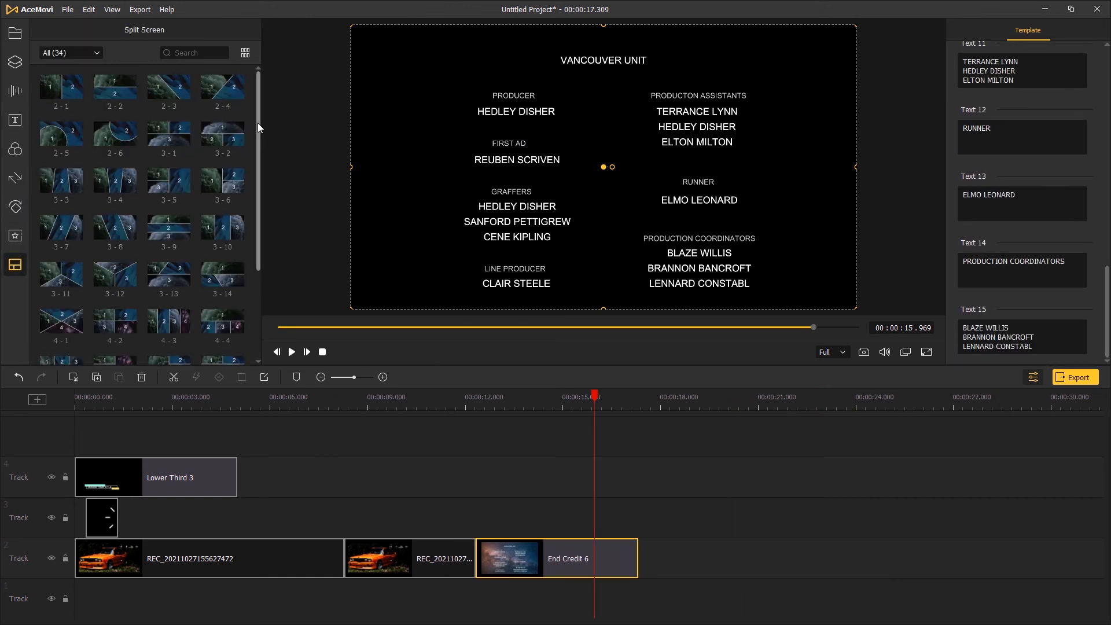
Export the project to the desktop as an HD MP4 video named typewriter at 1920*1080 with automatic thread count
left_click(1078, 377)
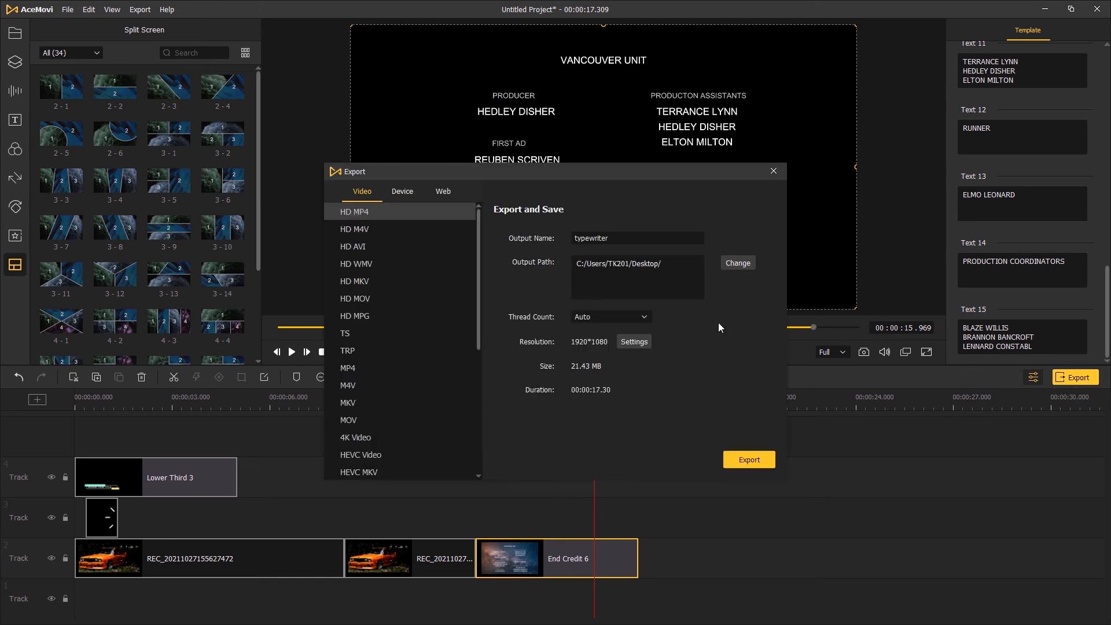
left_click(748, 460)
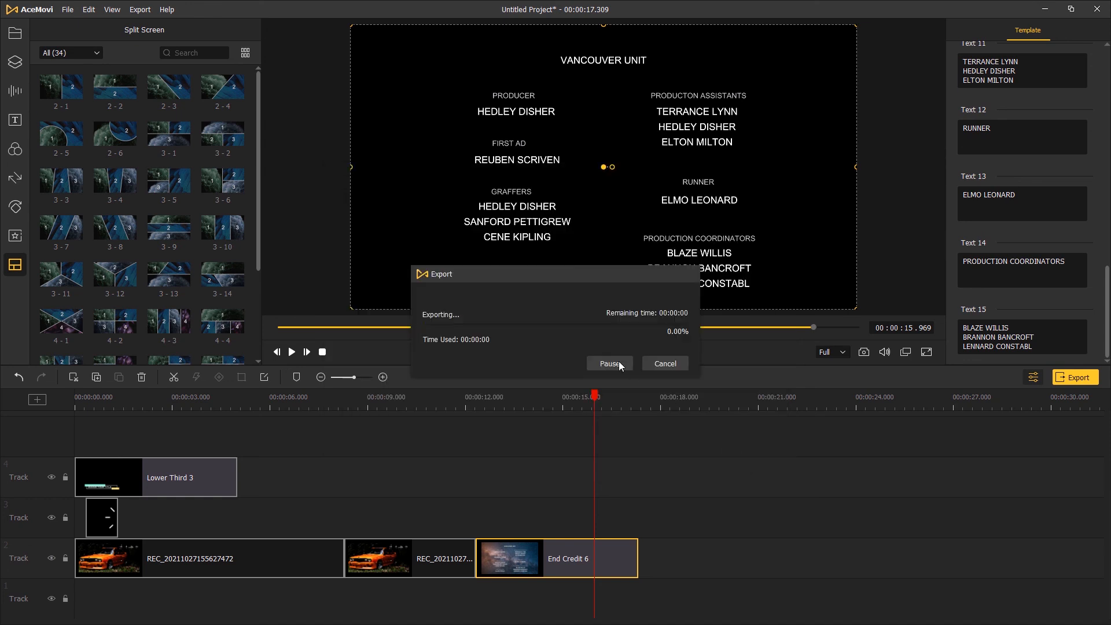